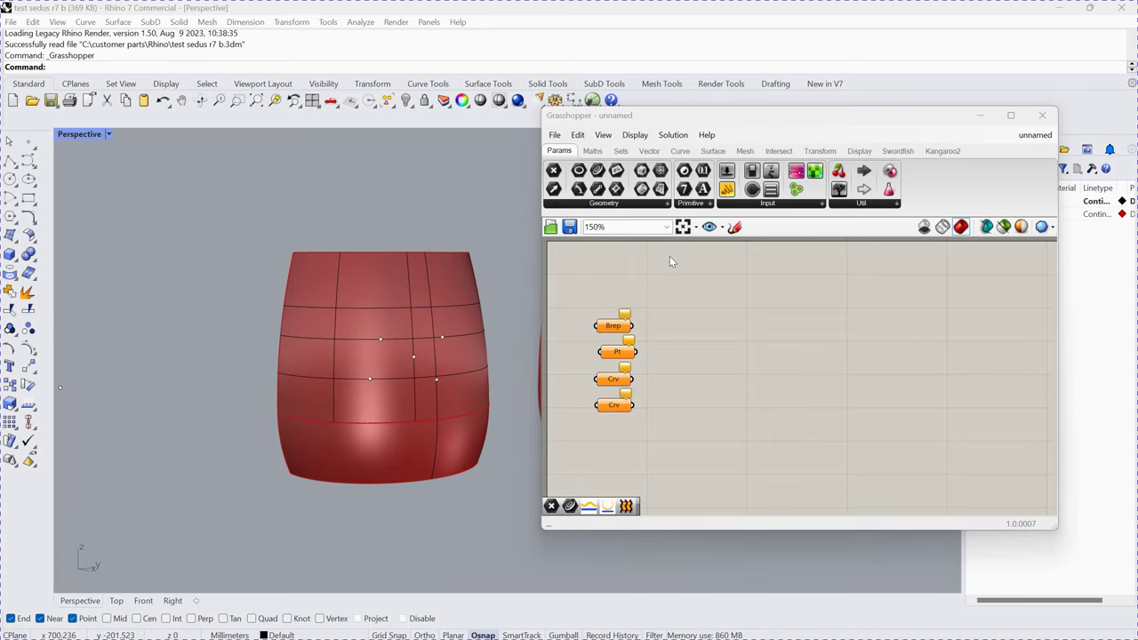
Open the Components Folder (Libraries) from Grasshopper's File > Special Folders menu.
click(554, 135)
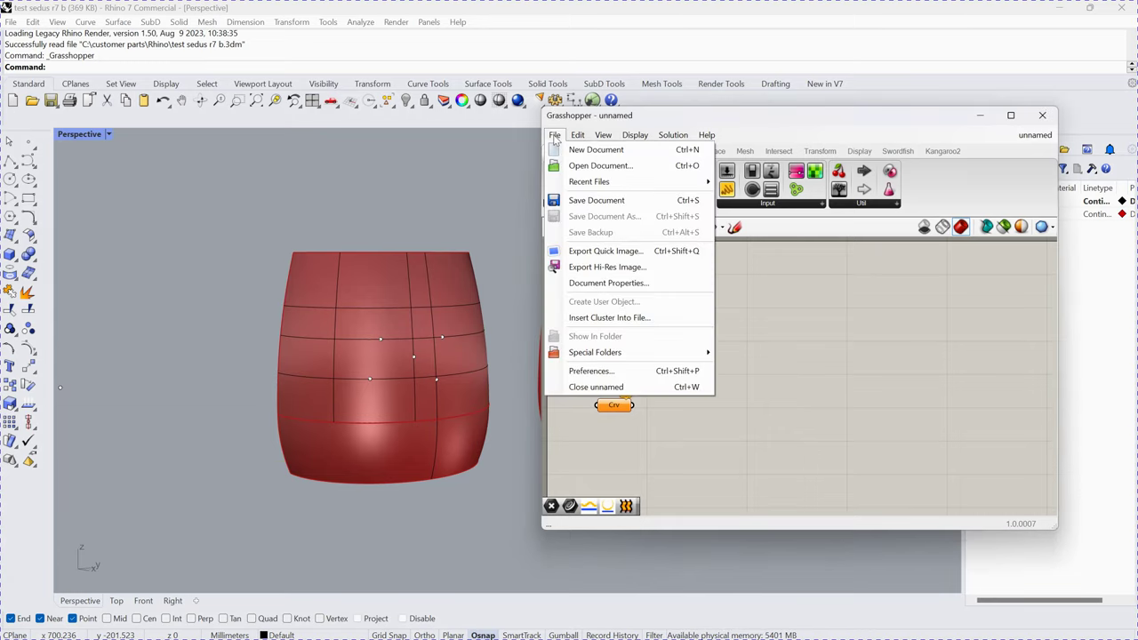
mouse_move(648, 356)
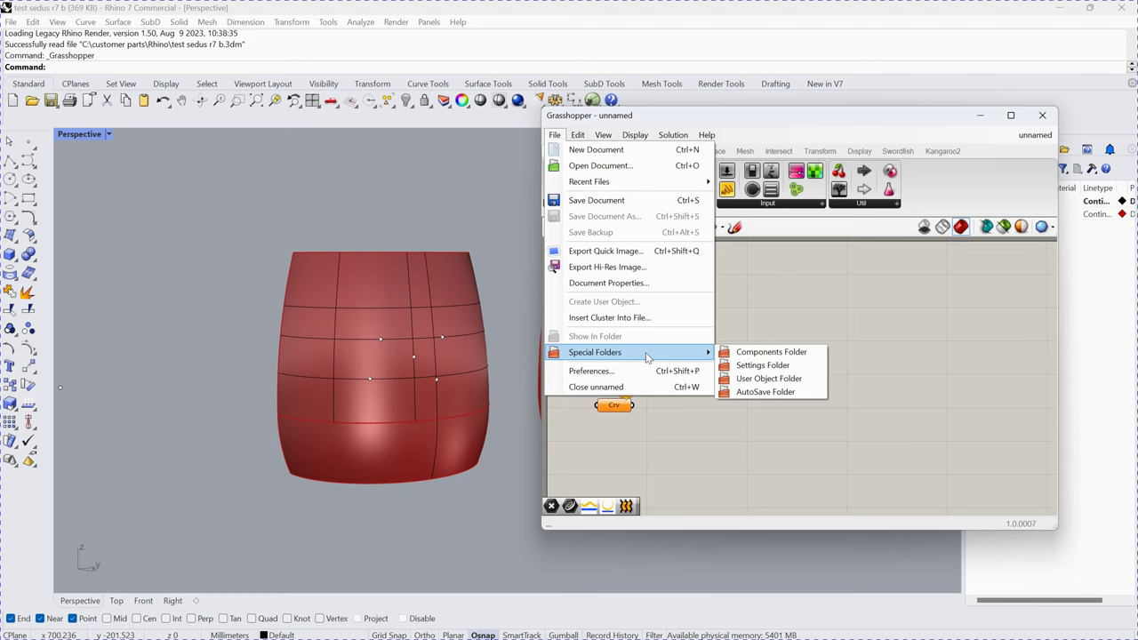
click(766, 354)
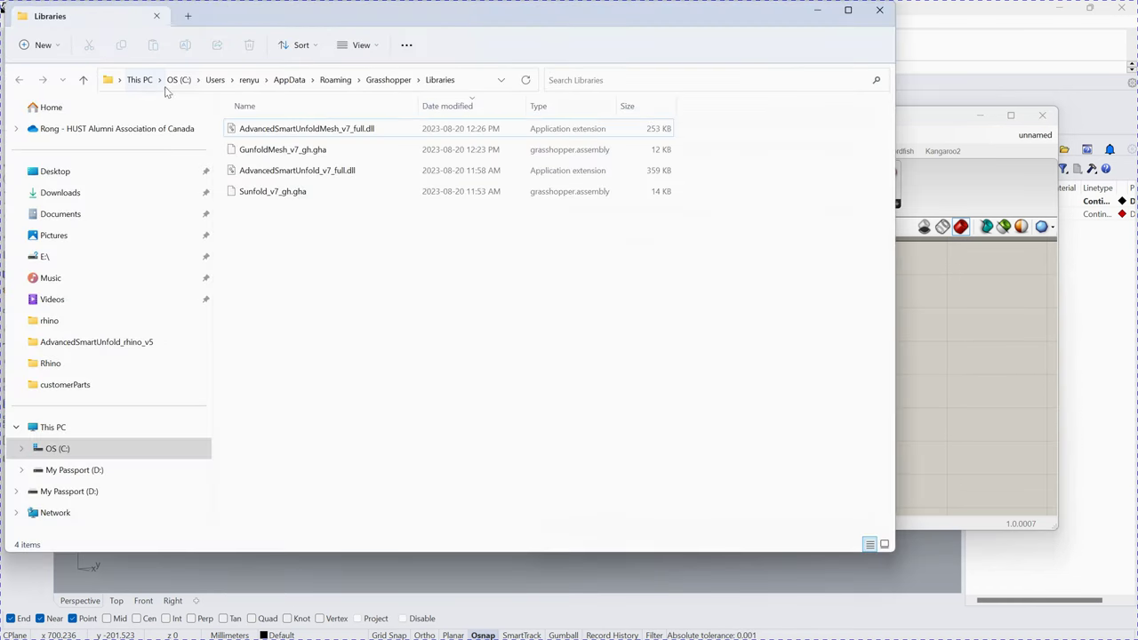
Check the Libraries path and the Sunfold, GunfoldMesh and AdvancedSmartUnfold plug-in files, then close the window.
click(472, 84)
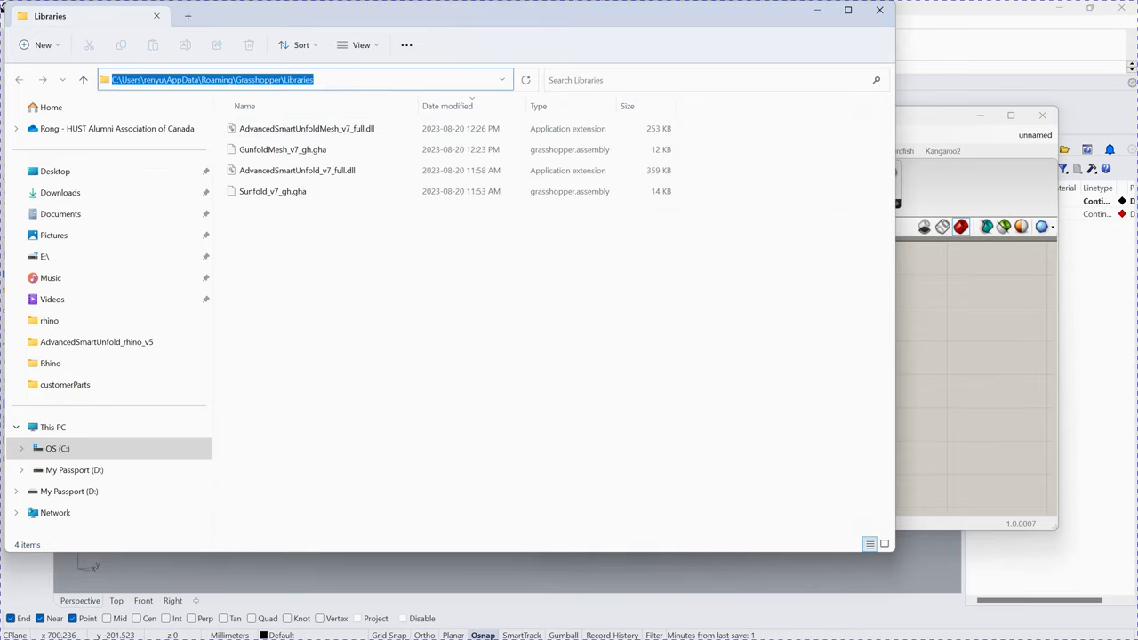
click(316, 149)
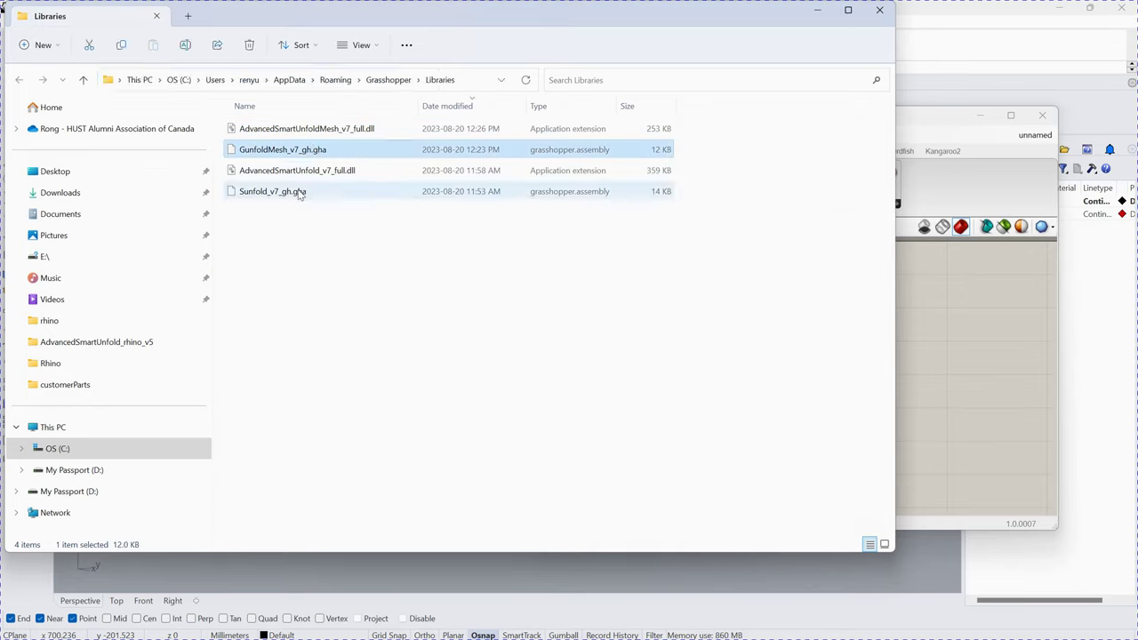
click(303, 190)
click(320, 169)
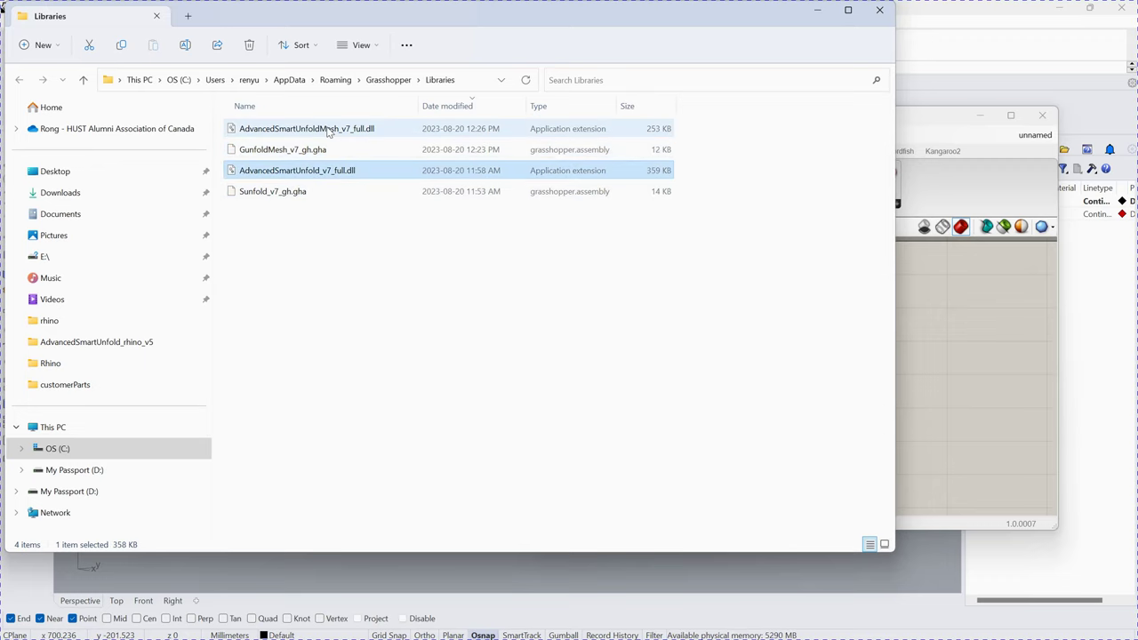
click(324, 127)
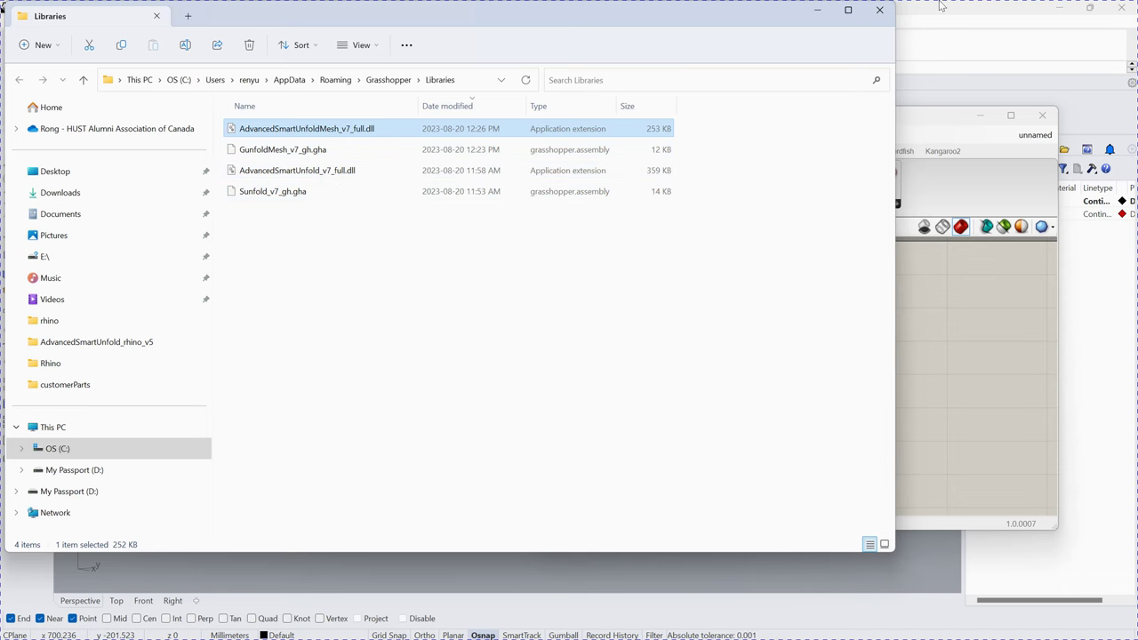
click(881, 12)
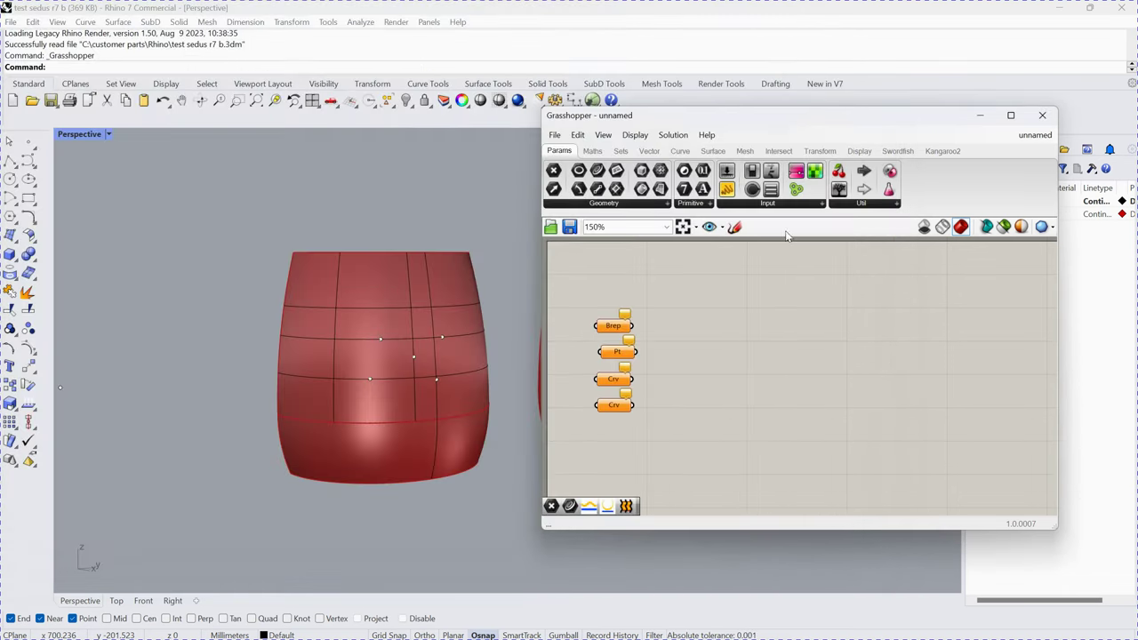
Place a Sunfold Brep component from Surface > Util beside the input parameters.
click(714, 151)
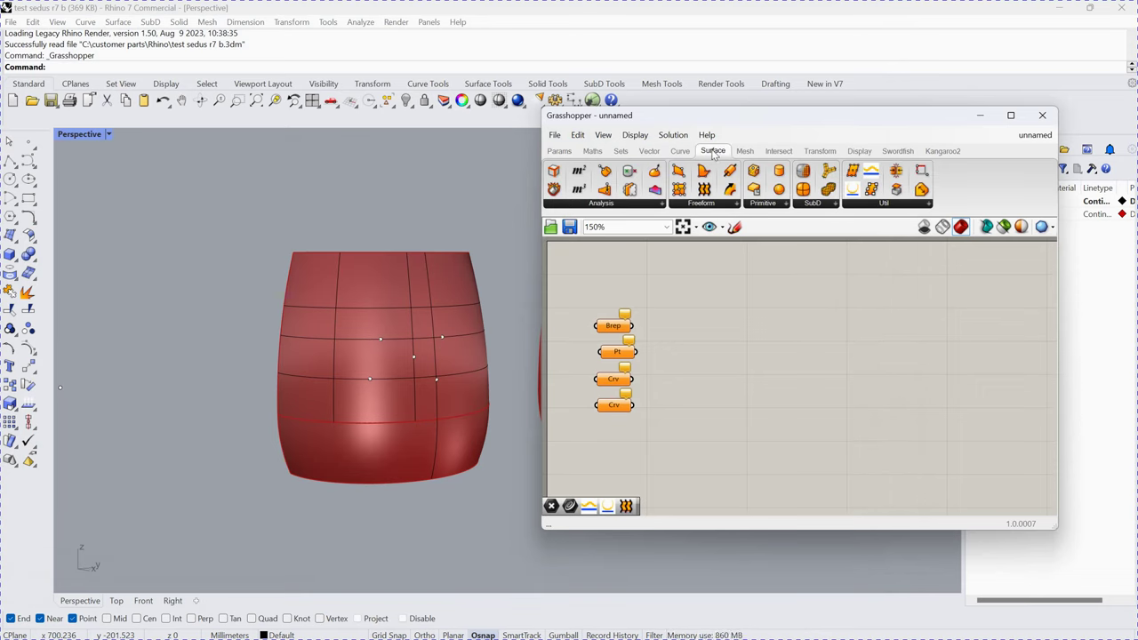
mouse_move(714, 155)
click(885, 203)
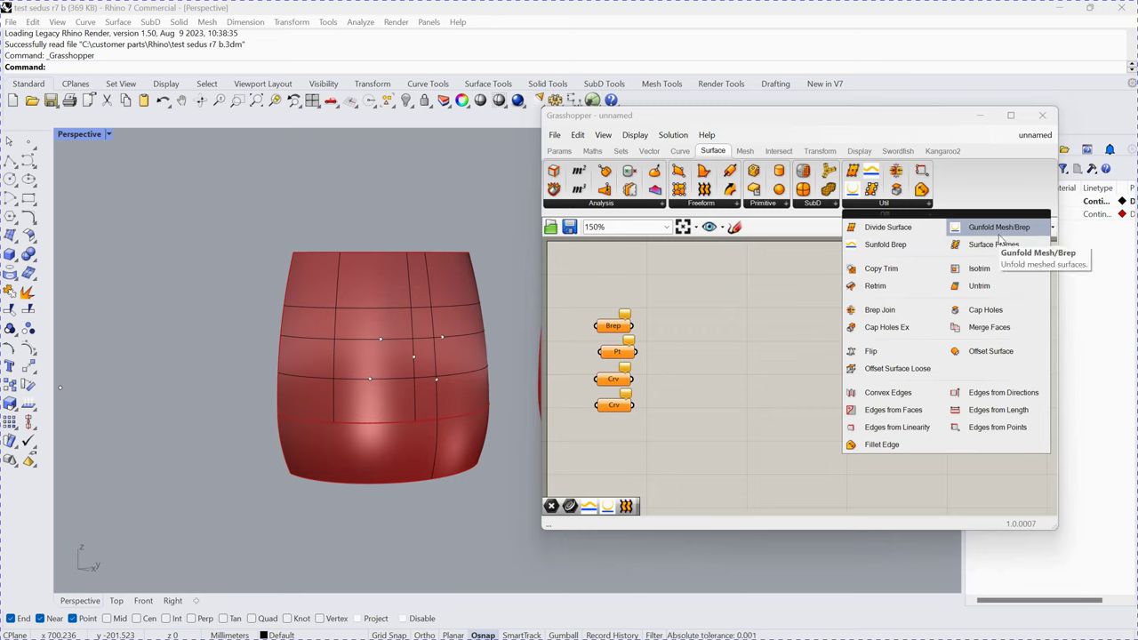
click(886, 244)
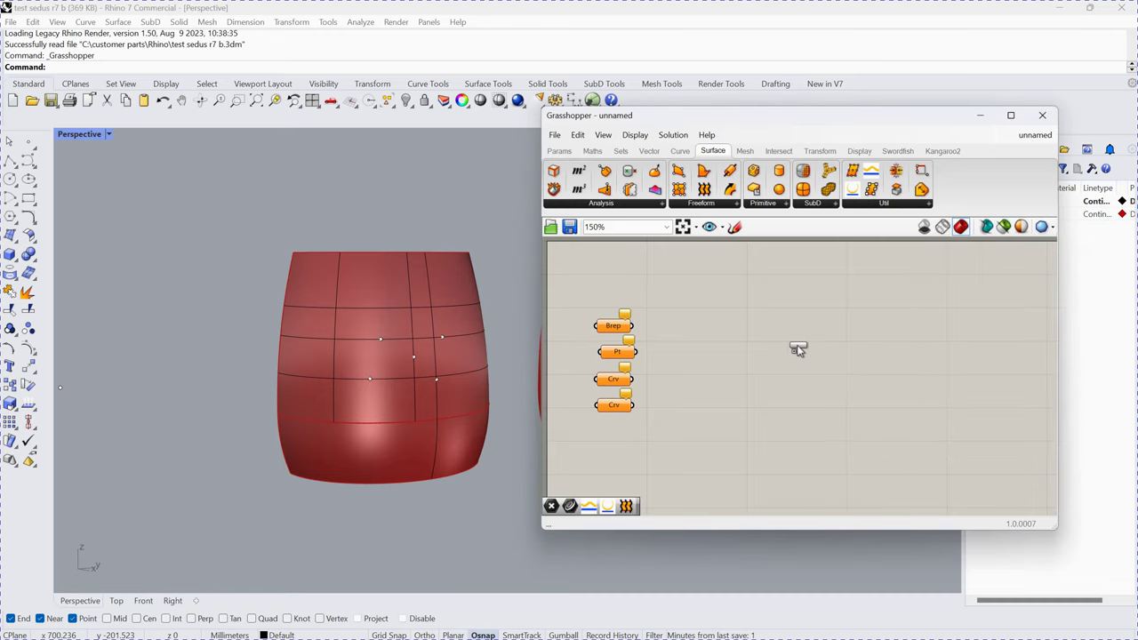
click(789, 341)
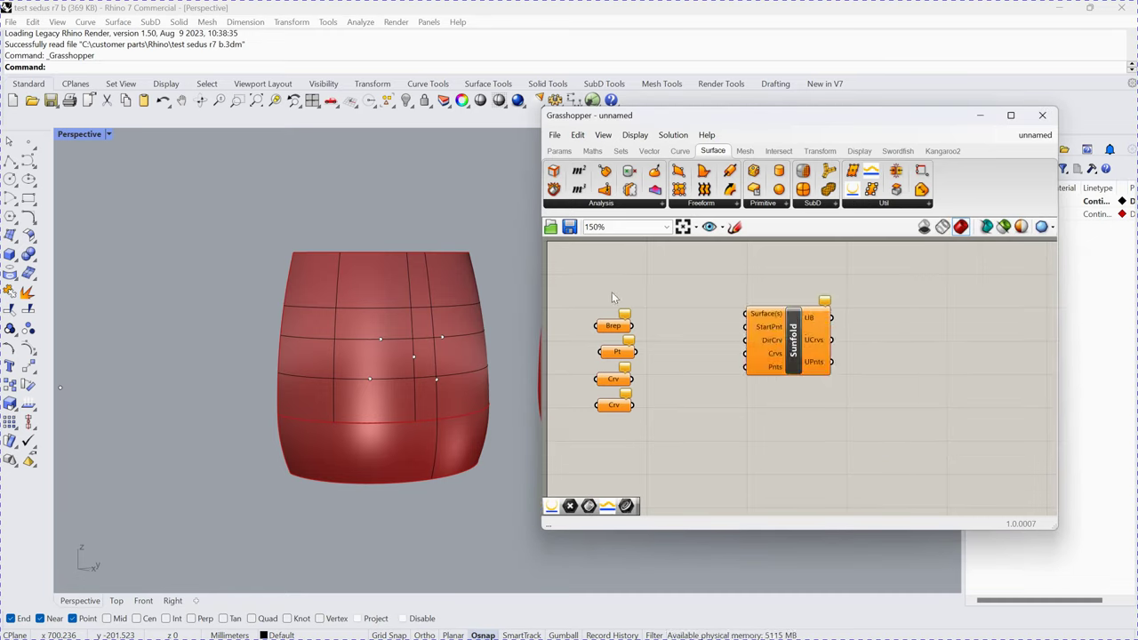
mouse_move(631, 316)
click(559, 151)
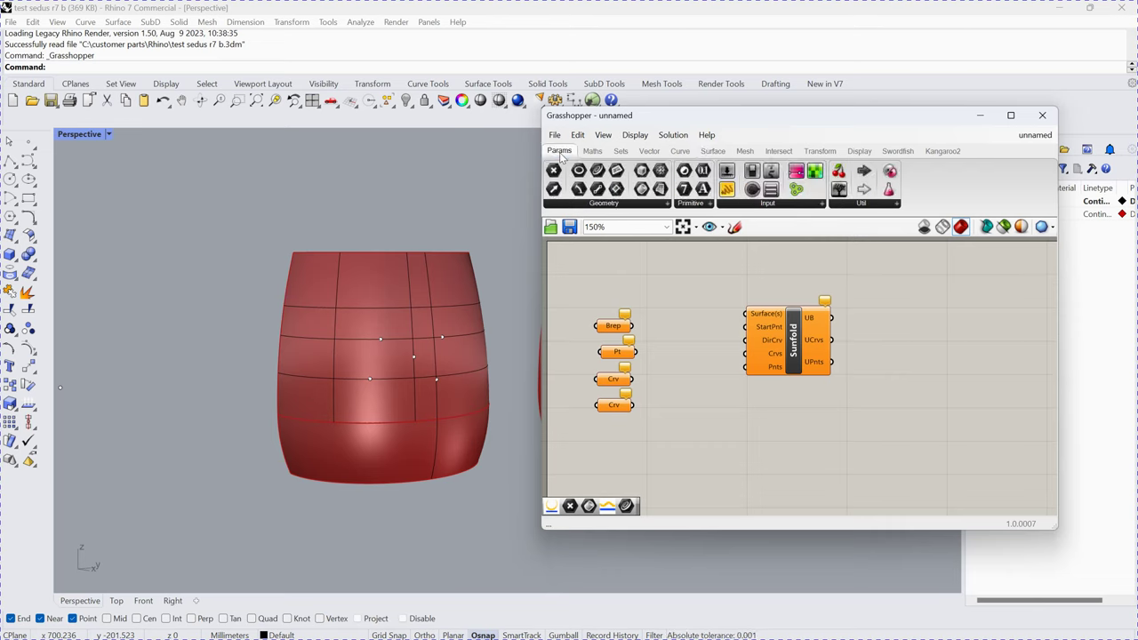
Add a Point parameter from Params > Geometry below the two Crv parameters.
click(593, 203)
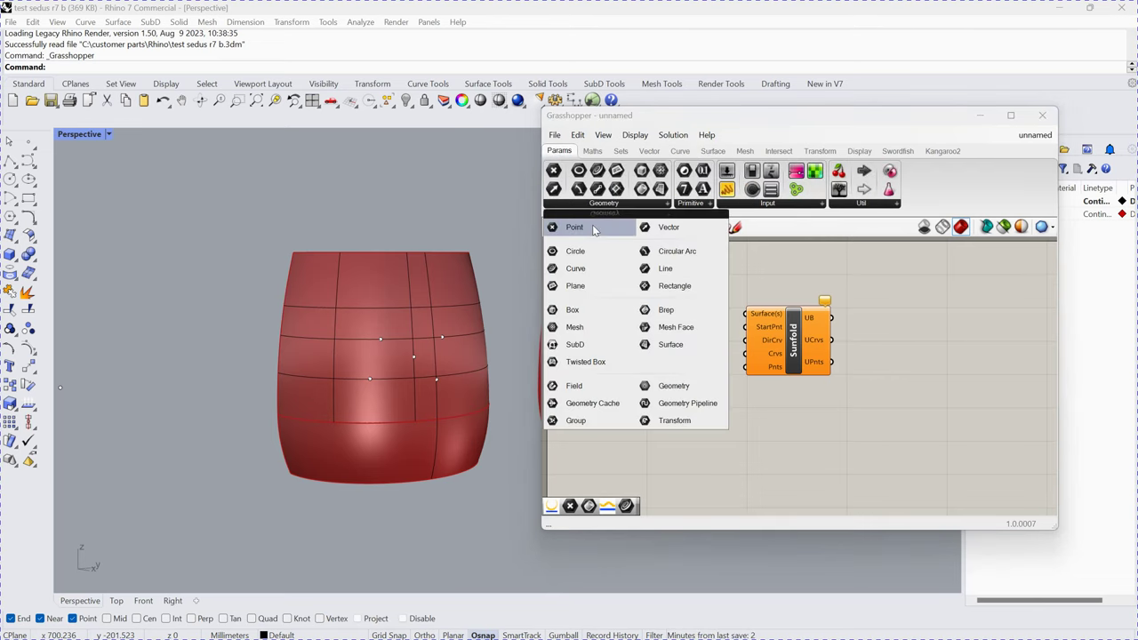
click(575, 227)
click(619, 434)
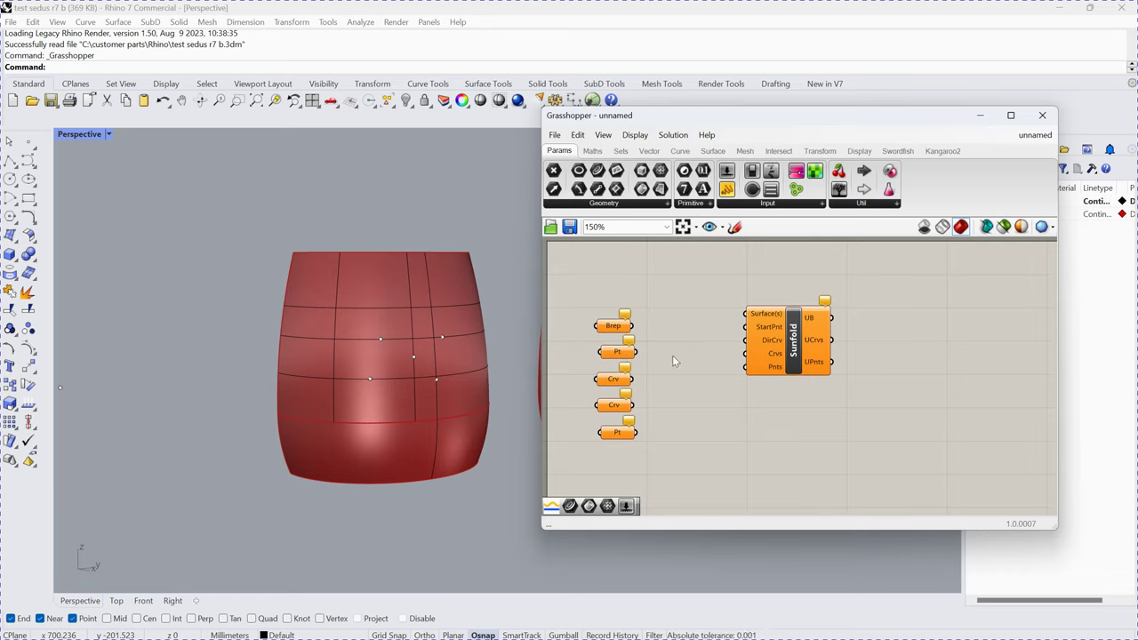
click(614, 382)
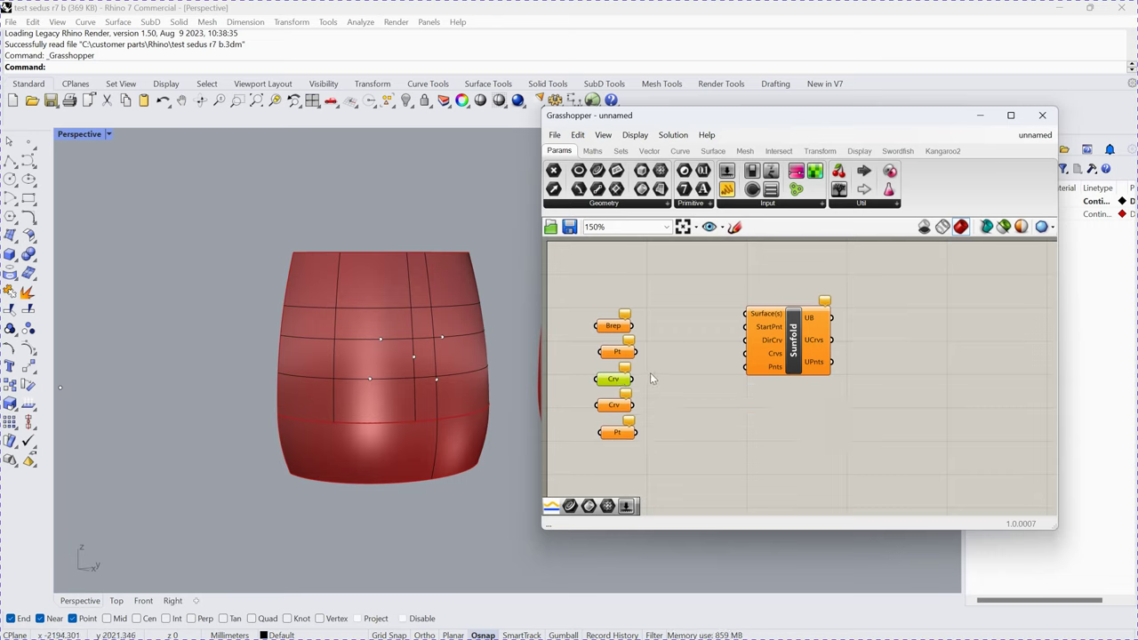
Set the Brep parameter to the left red barrel surface.
right_click(620, 329)
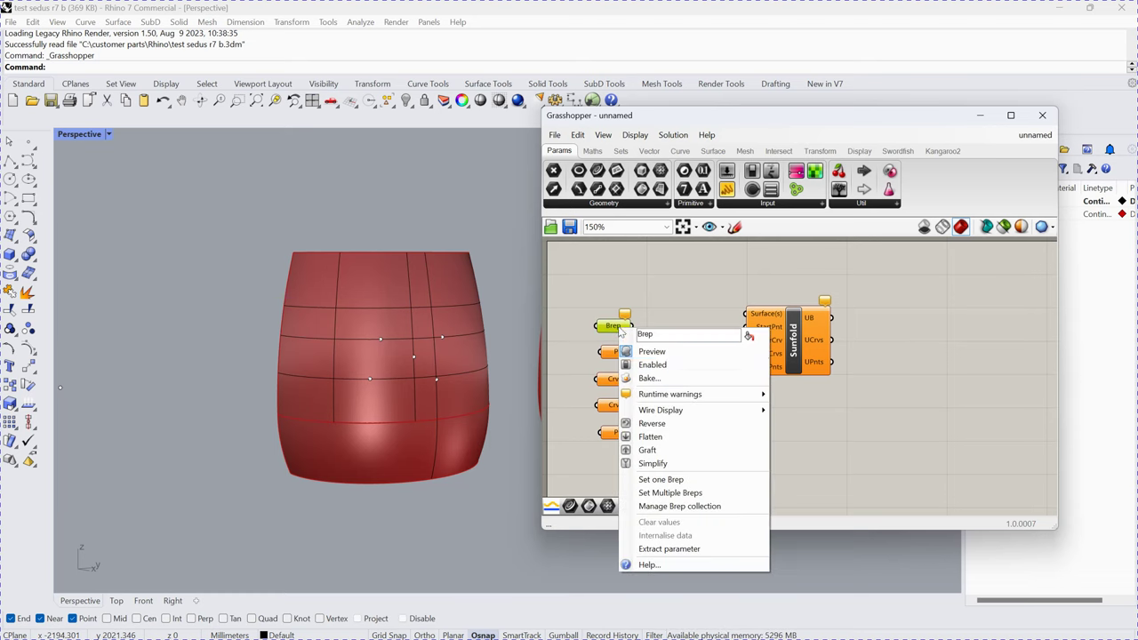
click(661, 480)
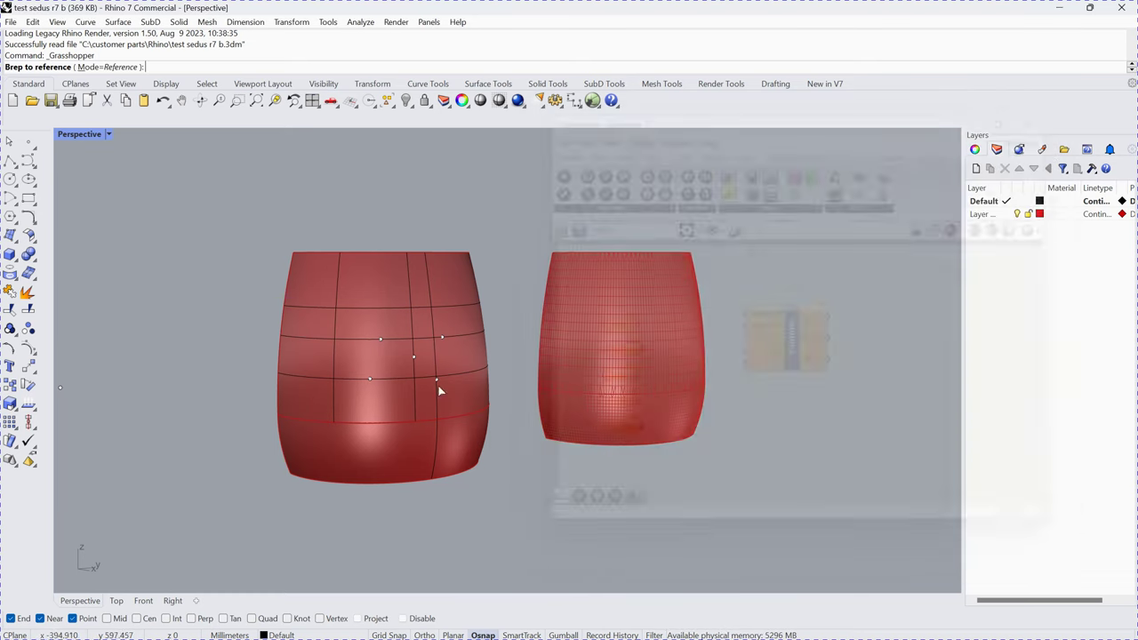
click(384, 407)
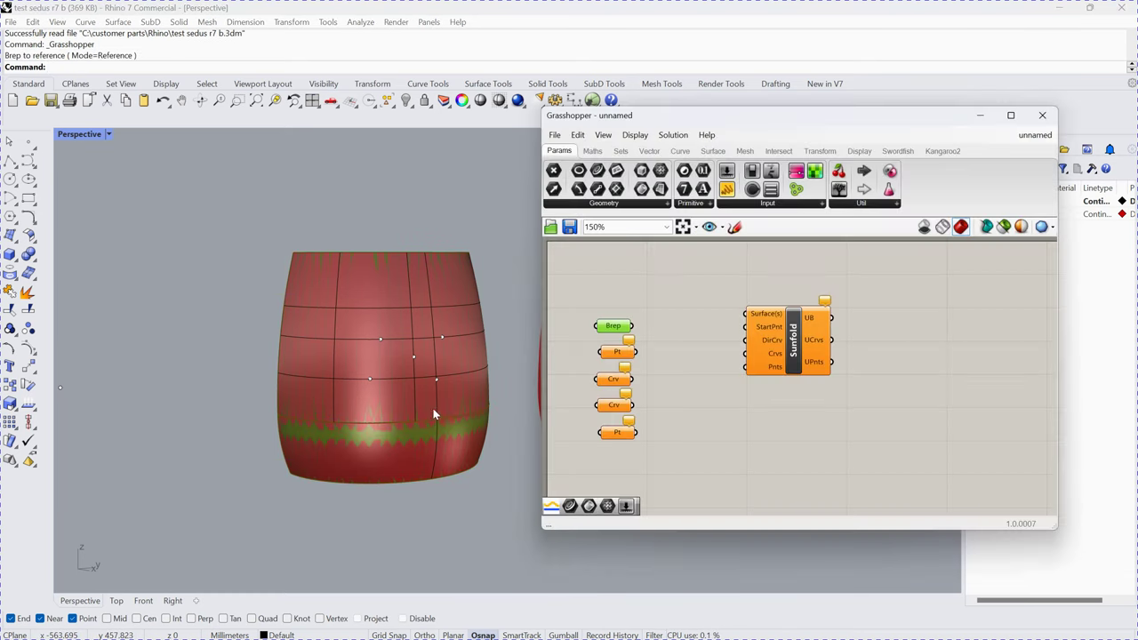
Set the upper Pt parameter to one point picked on the barrel surface.
right_click(616, 354)
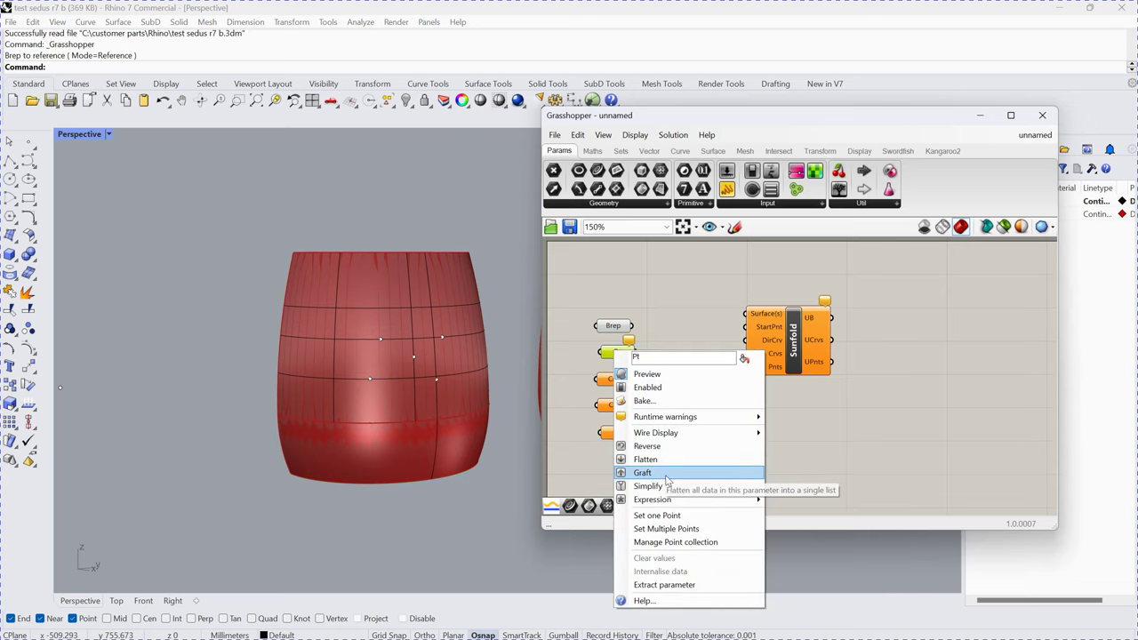
click(657, 515)
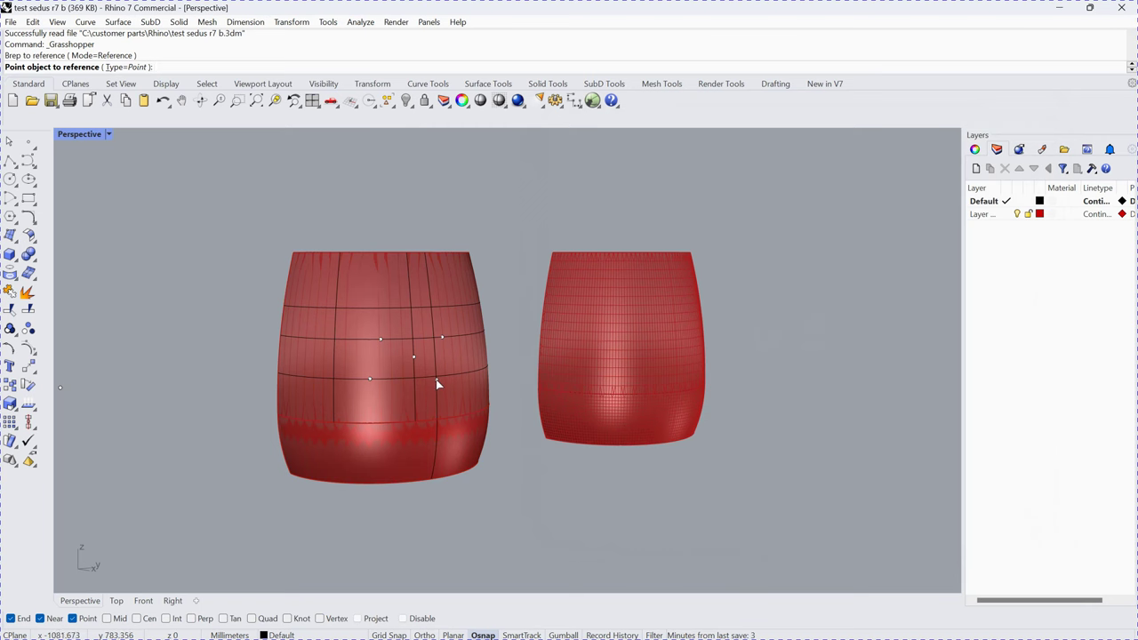
click(437, 379)
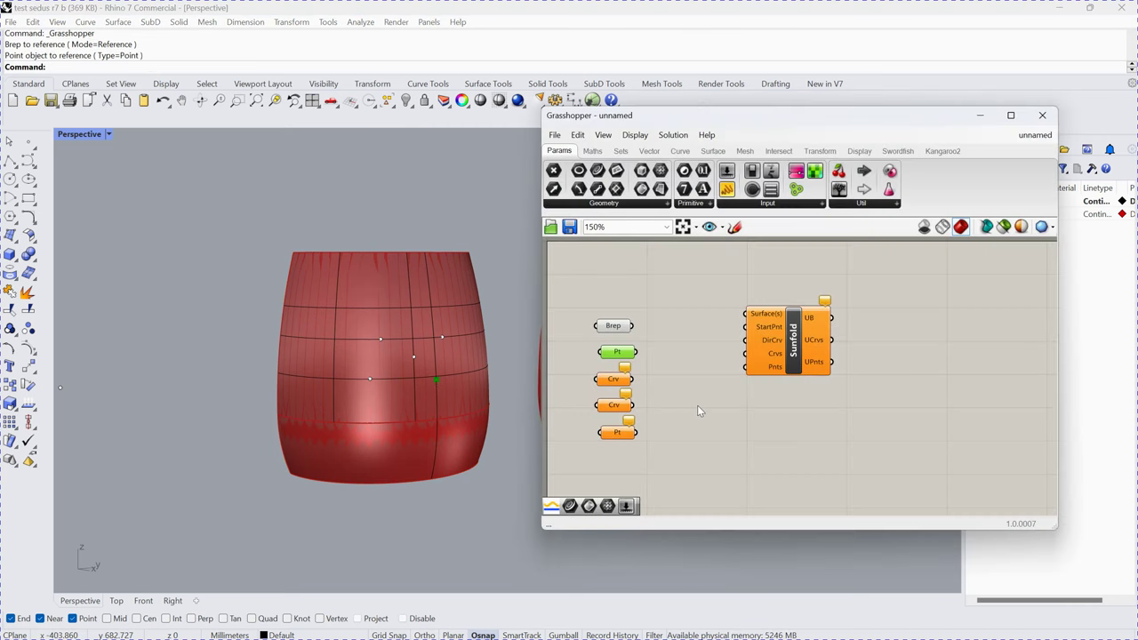
click(614, 380)
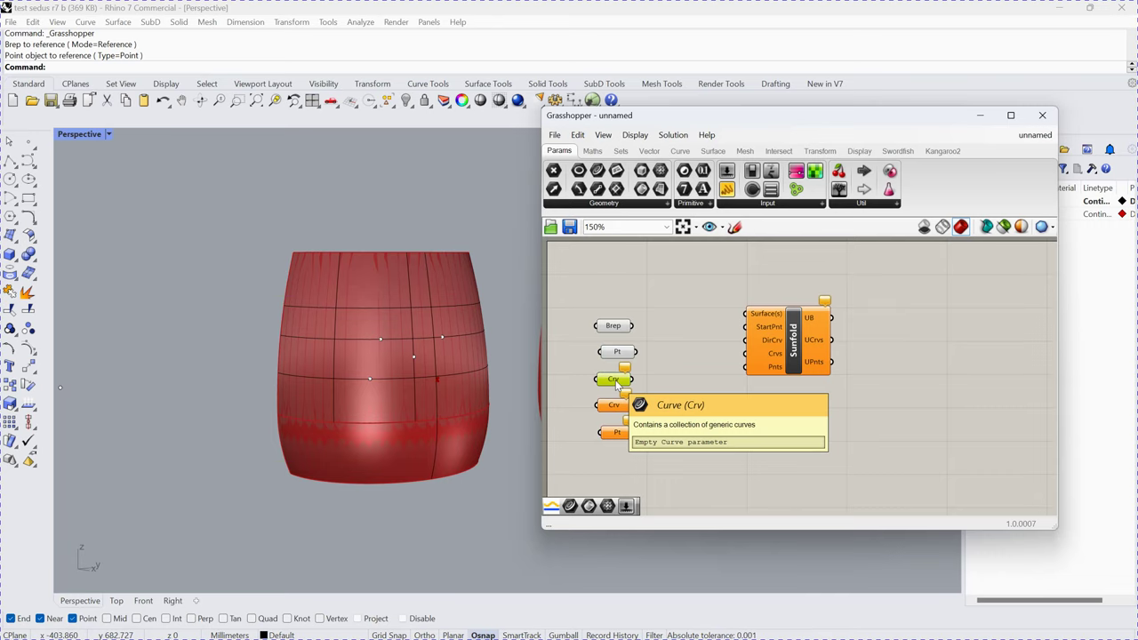
Set the upper Crv parameter to one vertical isocurve picked on the barrel.
right_click(616, 382)
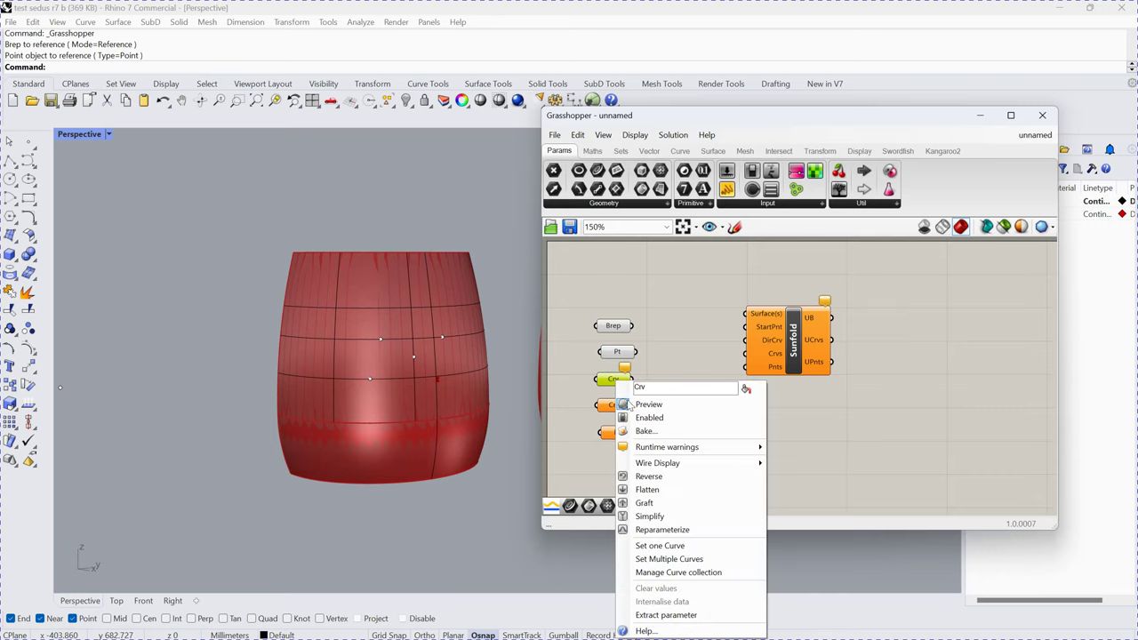
click(680, 546)
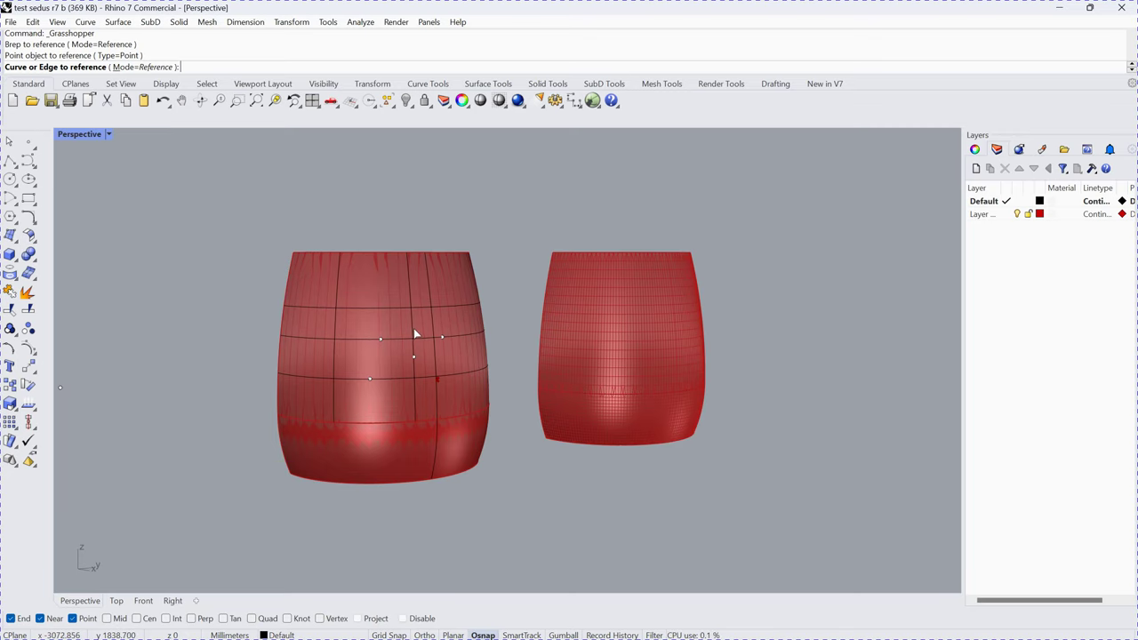
click(412, 332)
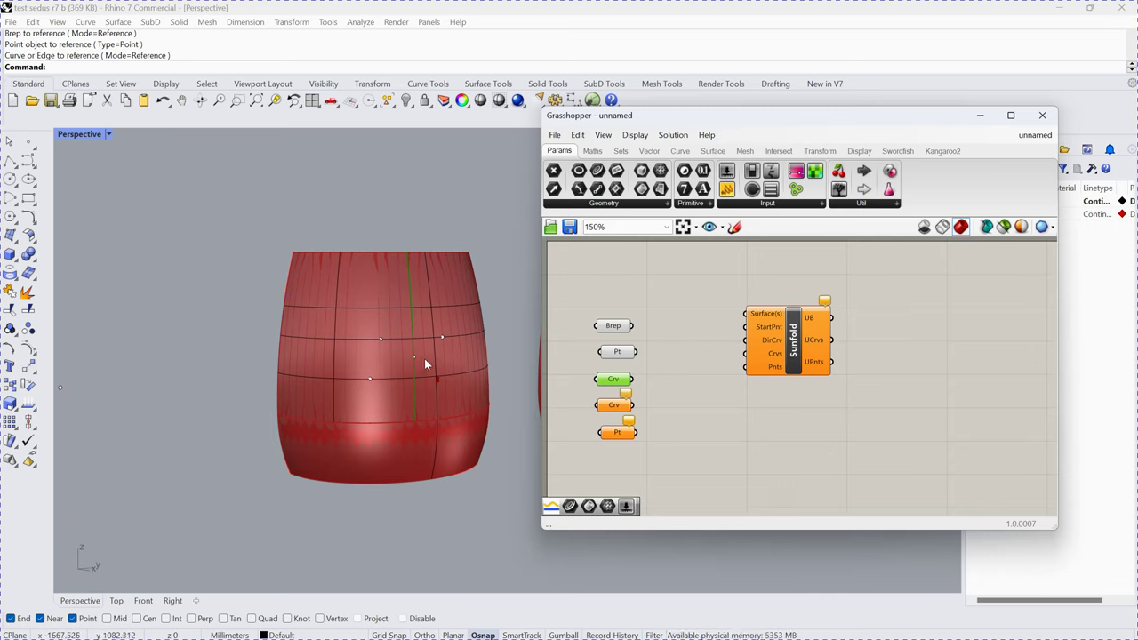
click(617, 407)
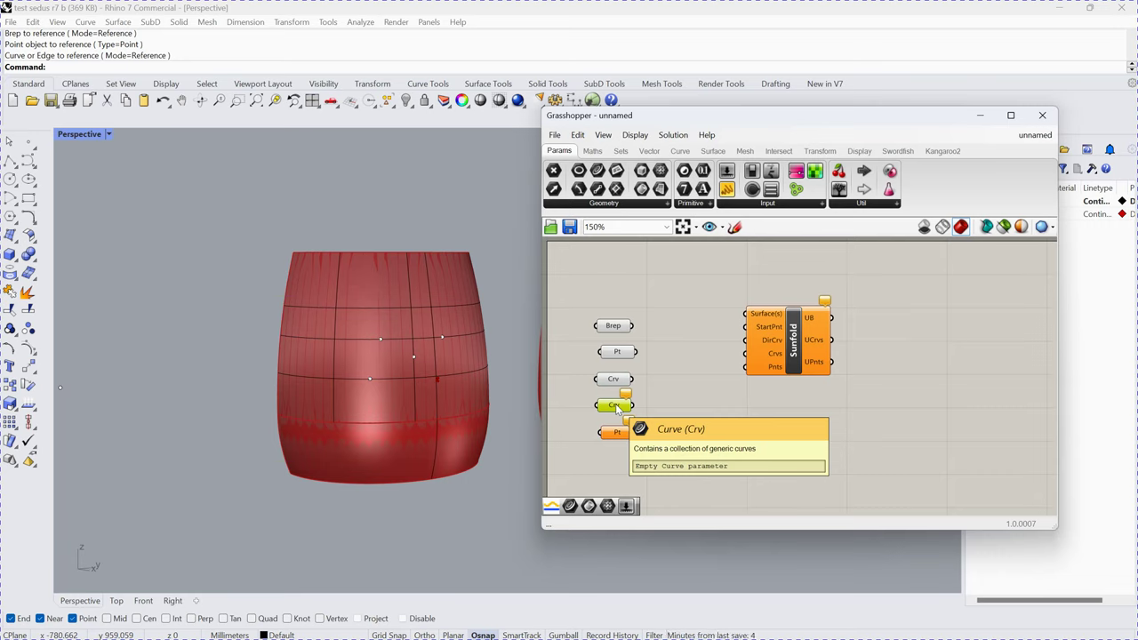
Set the lower Crv parameter to three horizontal and three vertical barrel isocurves.
right_click(616, 407)
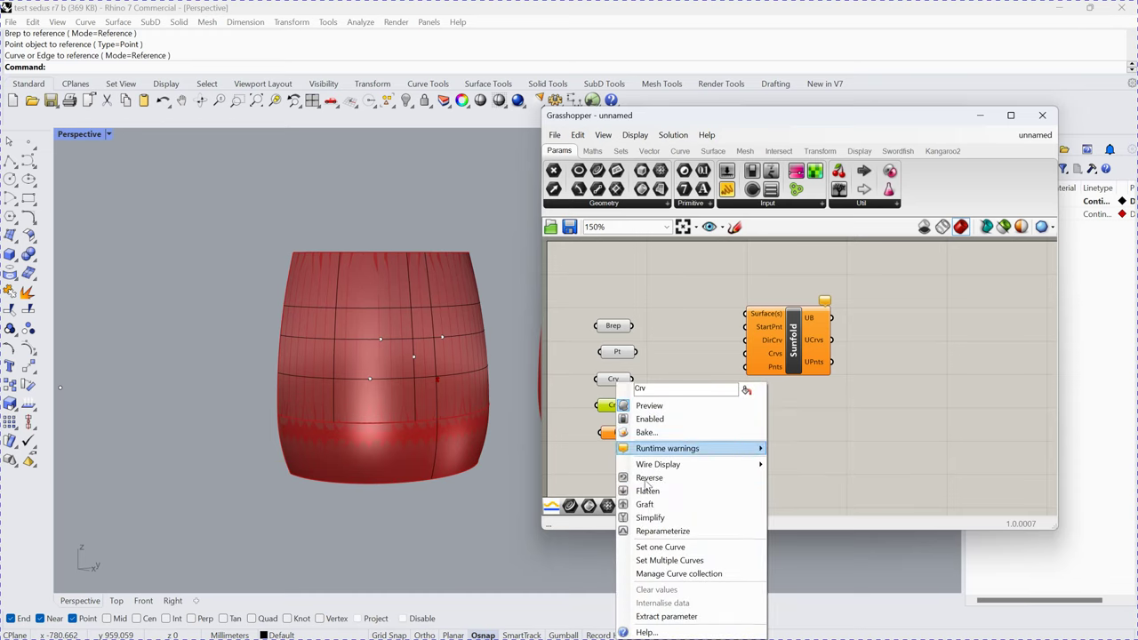
click(673, 561)
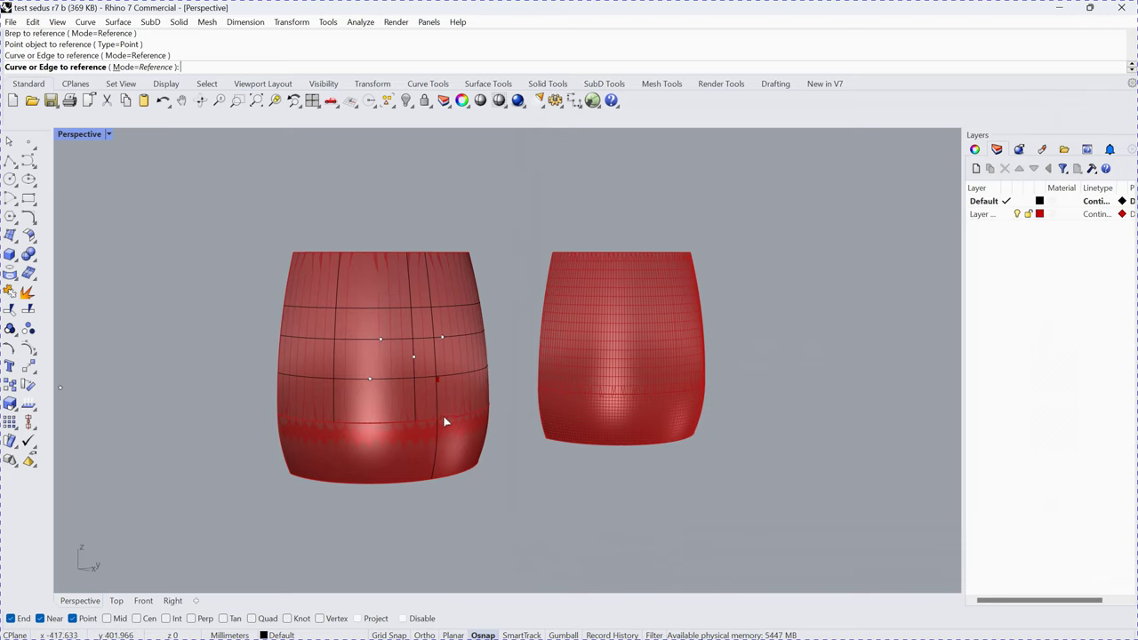
click(338, 377)
click(342, 376)
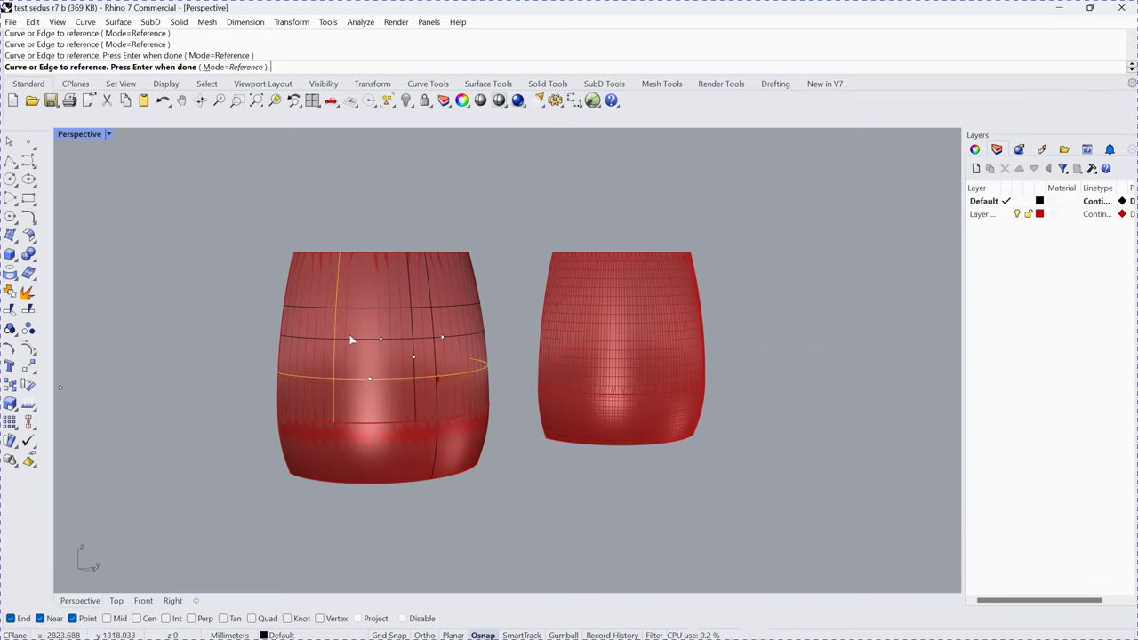
click(350, 338)
click(361, 305)
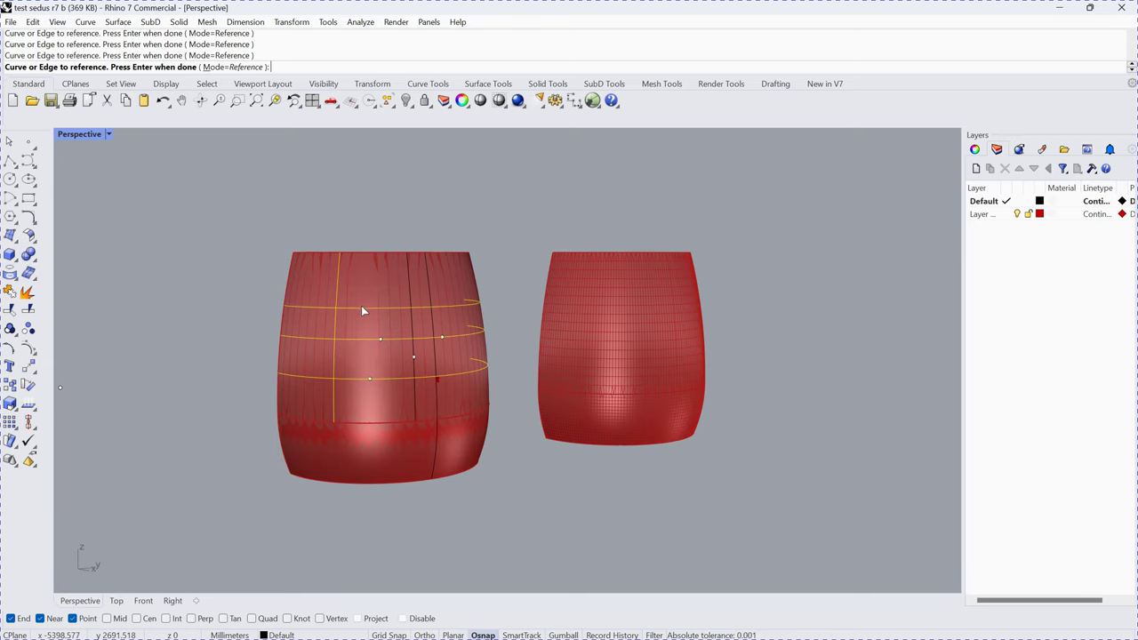
click(413, 333)
click(434, 332)
key(Return)
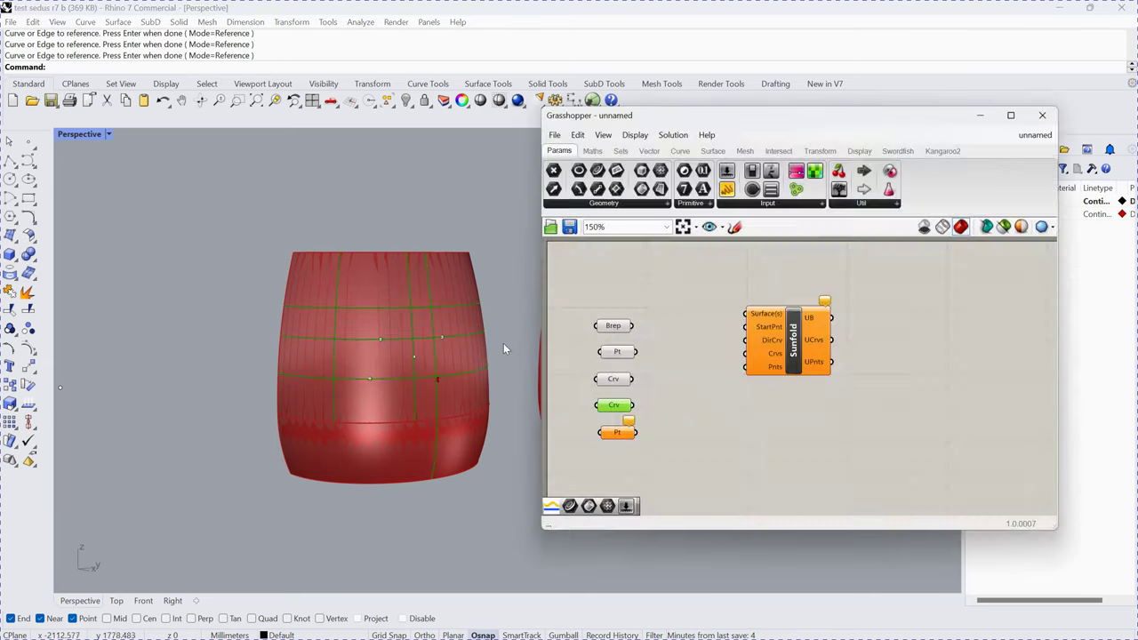
click(623, 434)
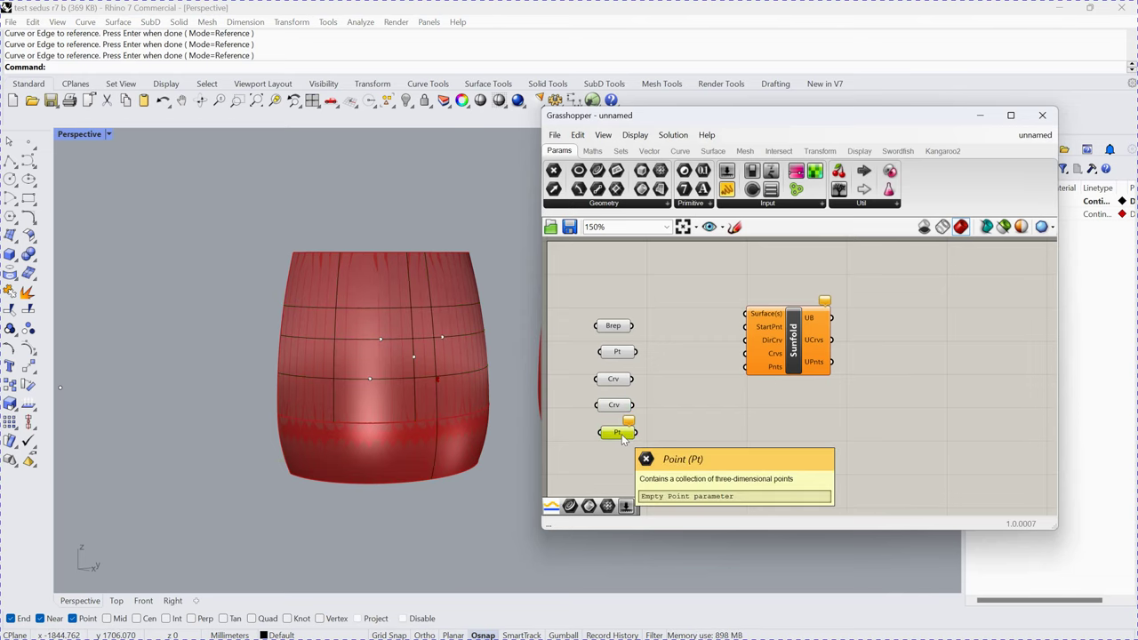
Reference several points on the barrel surface in the lower Pt parameter.
right_click(623, 434)
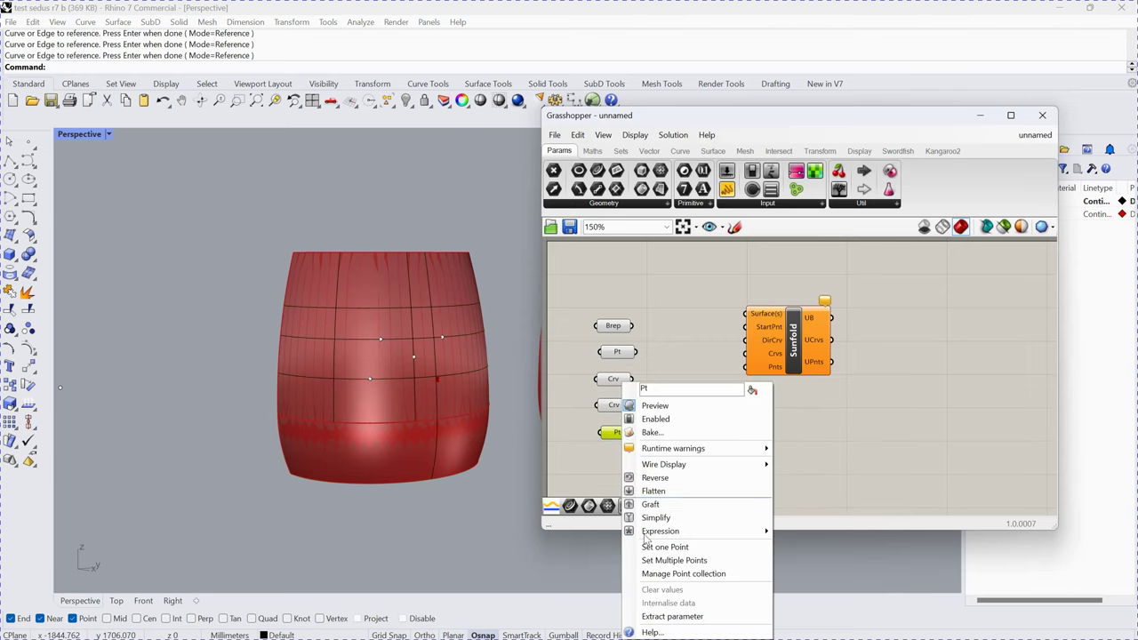
click(680, 561)
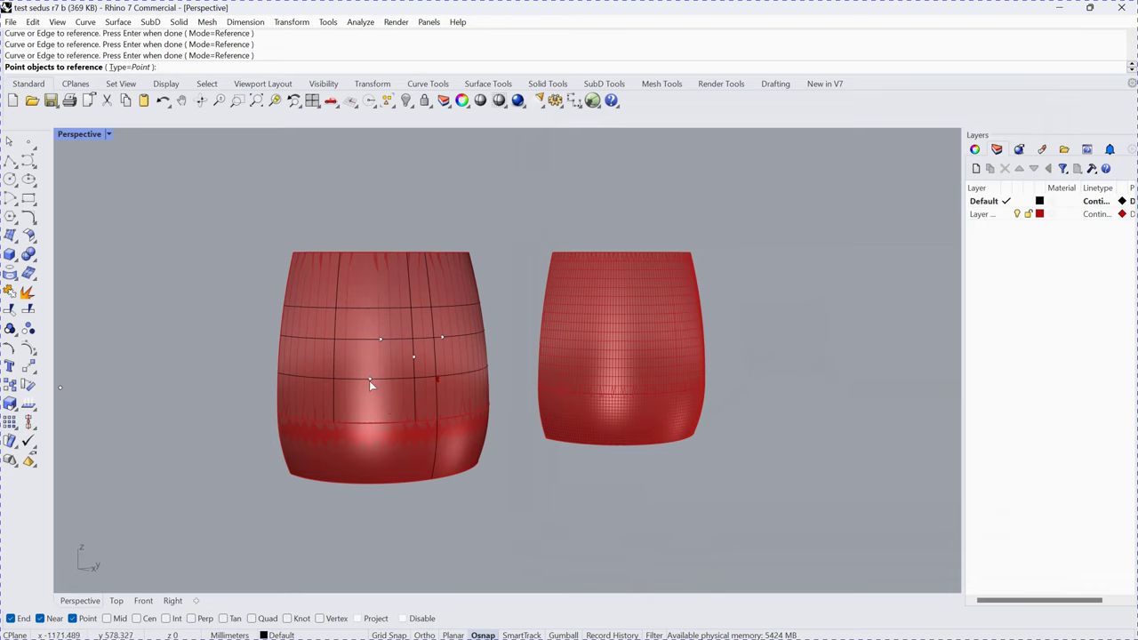
click(381, 338)
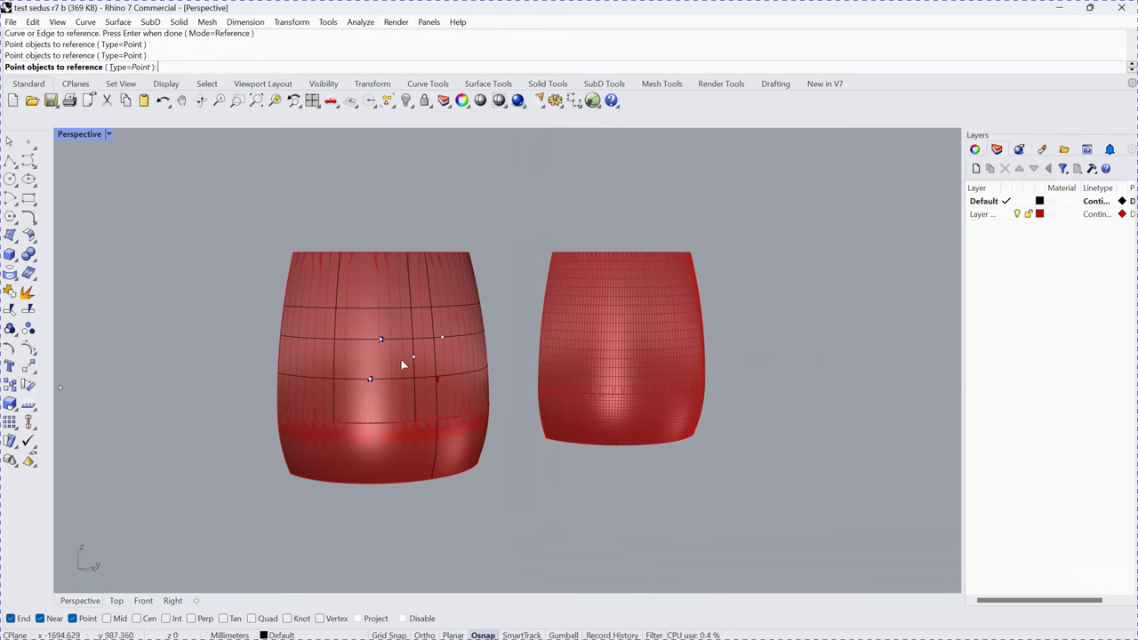
click(442, 338)
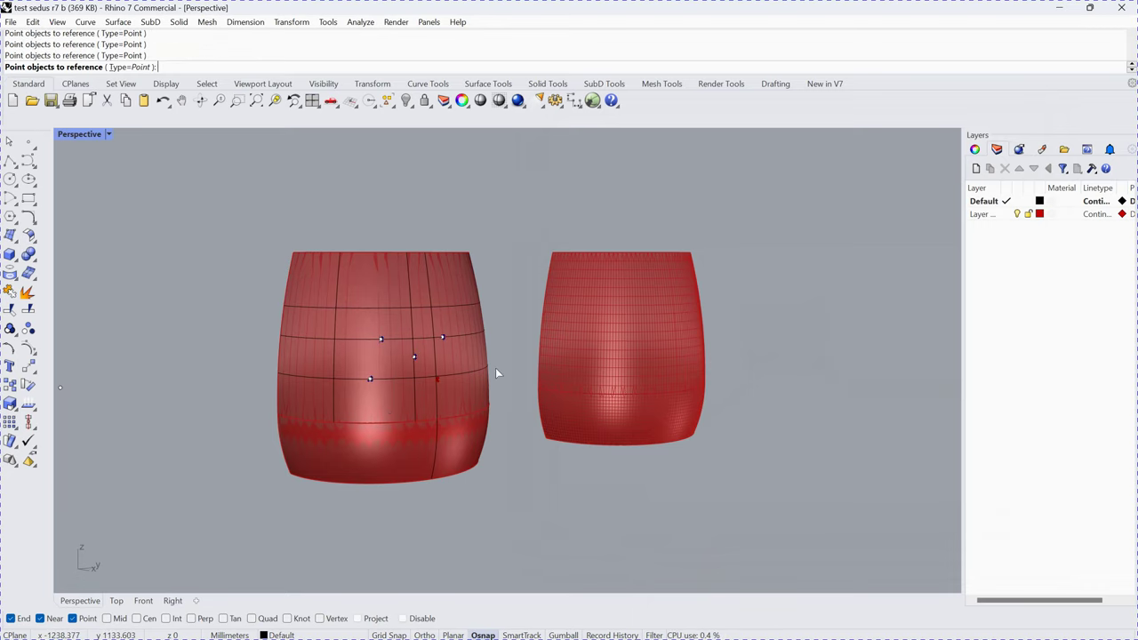
key(Return)
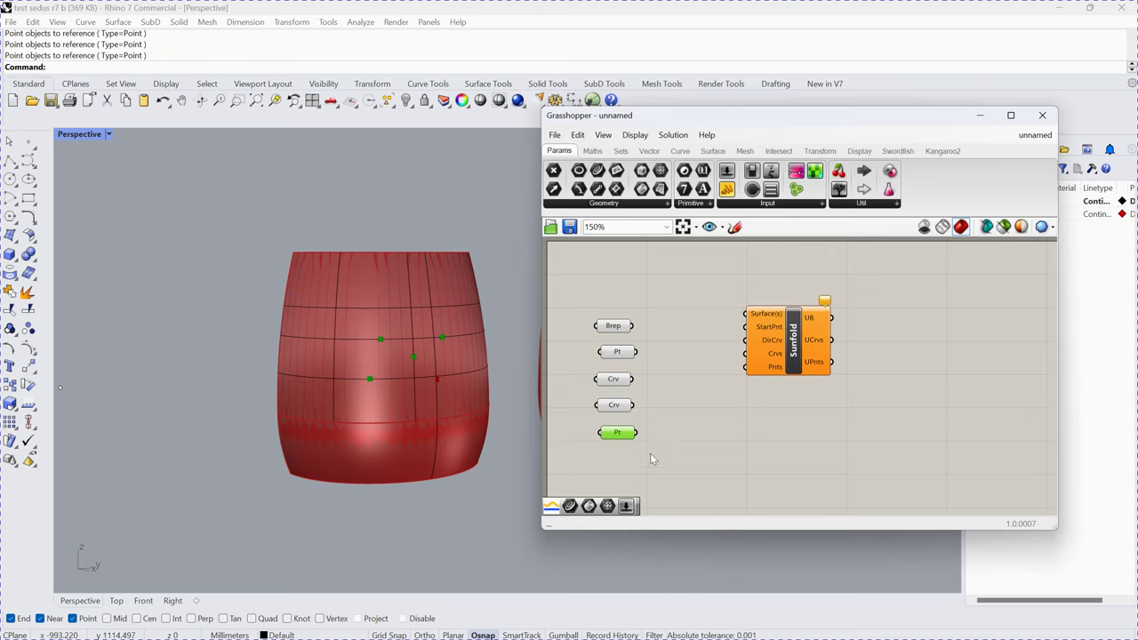
Wire the points, curves, upper Crv and upper Pt into Sunfold's Pnts, Crvs, DirCrv and StartPnt.
drag(637, 434, 745, 367)
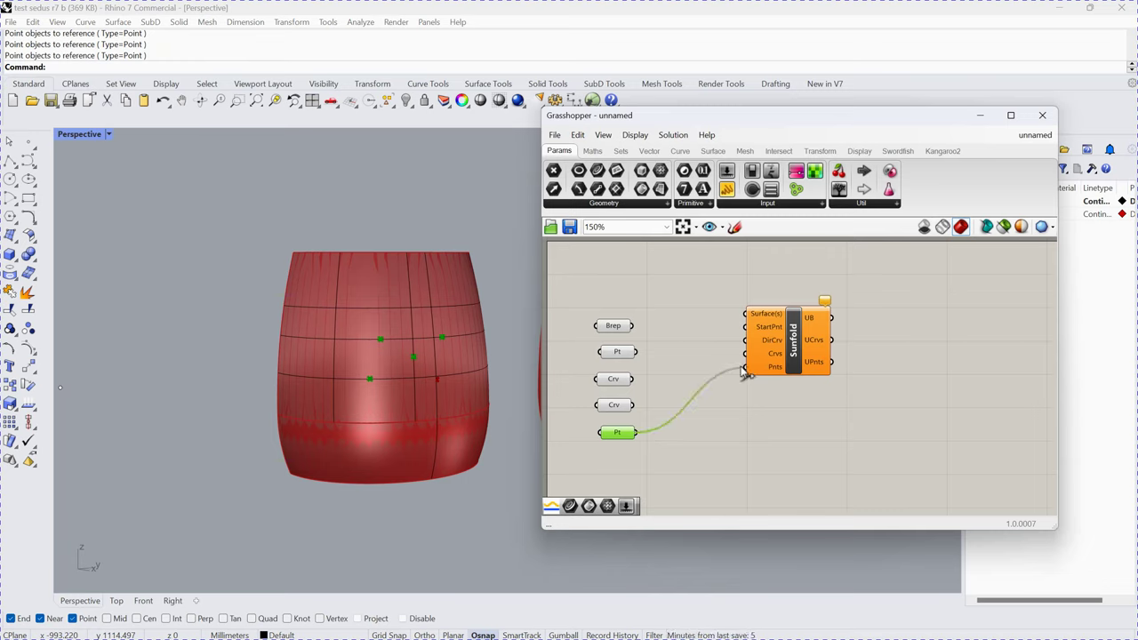
drag(637, 406, 743, 354)
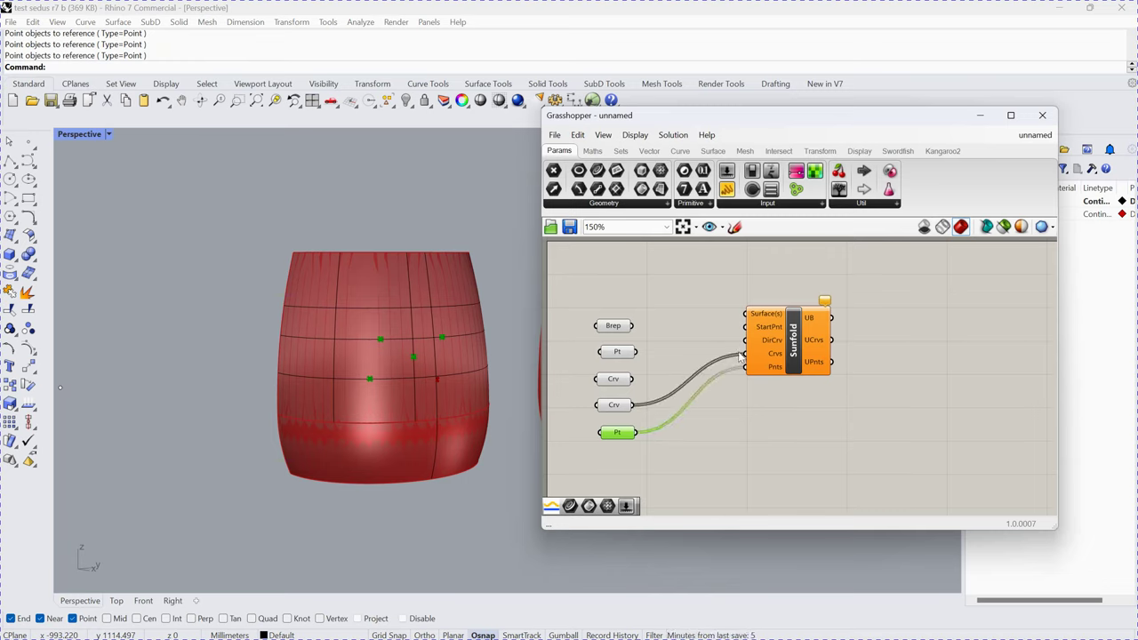
drag(637, 379, 745, 341)
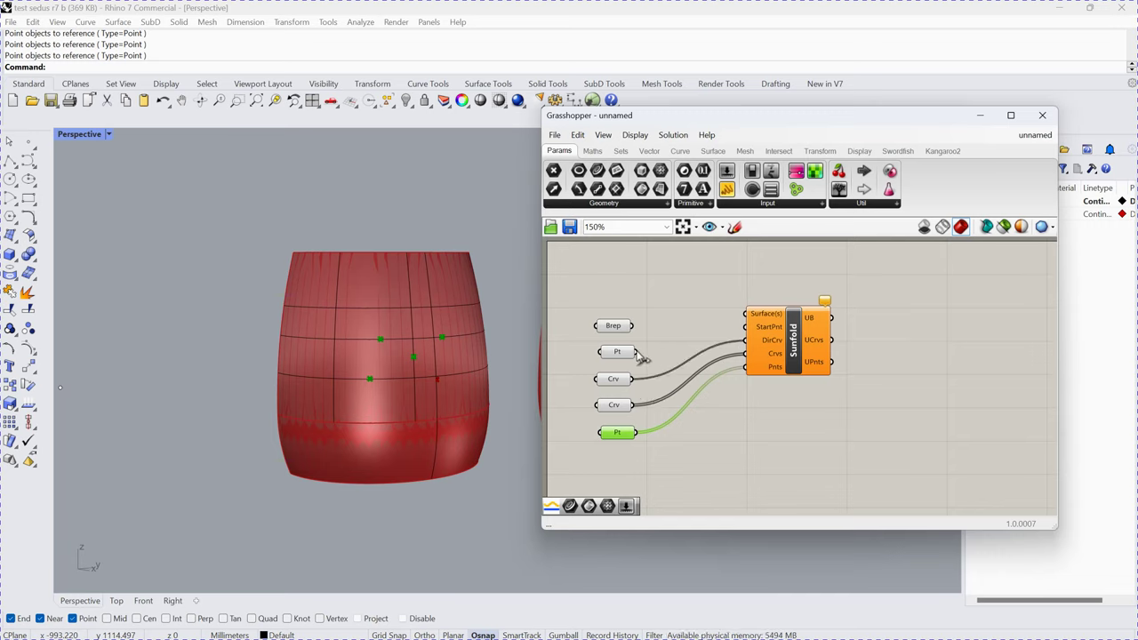
drag(638, 353, 745, 327)
Connect the Brep parameter to Sunfold's Surface(s) input and let the unfold compute.
drag(633, 327, 745, 314)
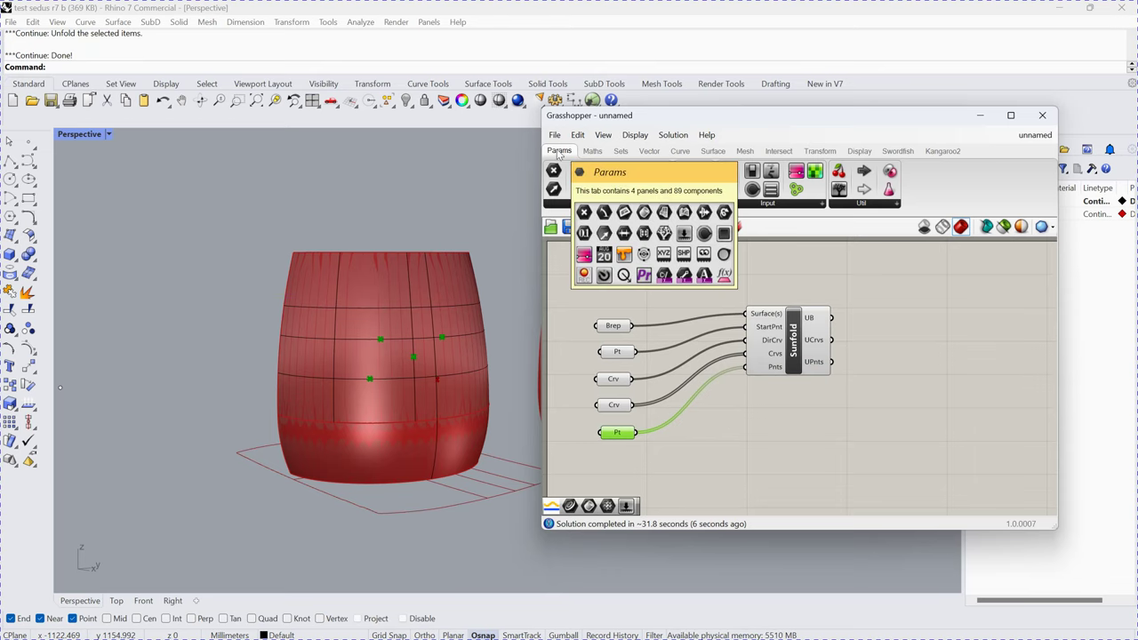
Add one Point and two Curve parameters from Params > Geometry right of Sunfold.
click(563, 204)
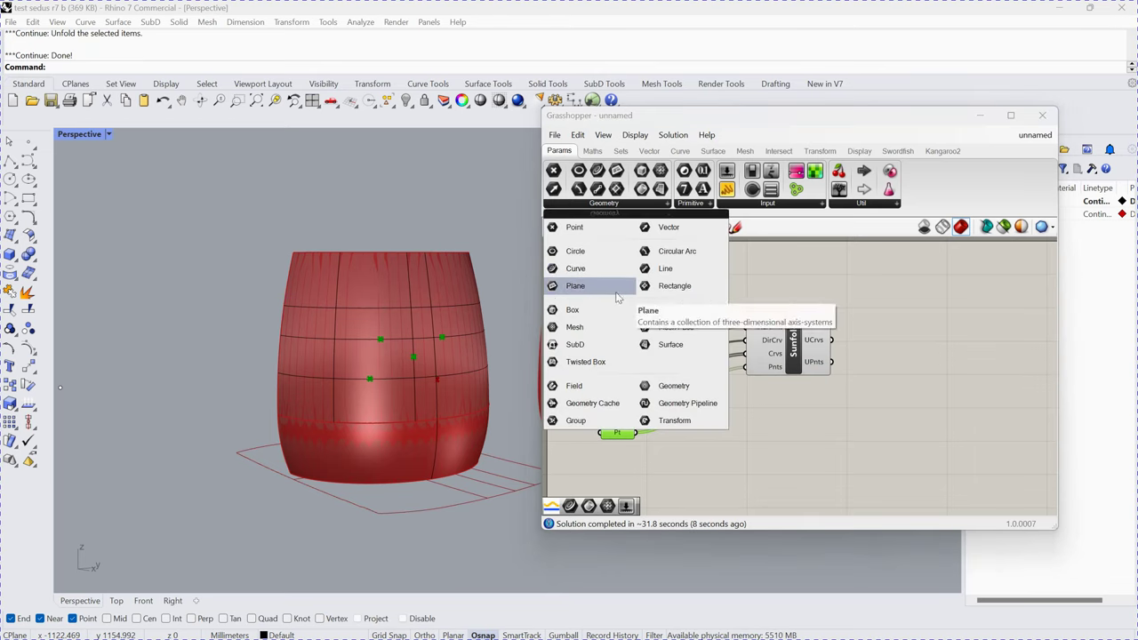
drag(996, 509, 952, 392)
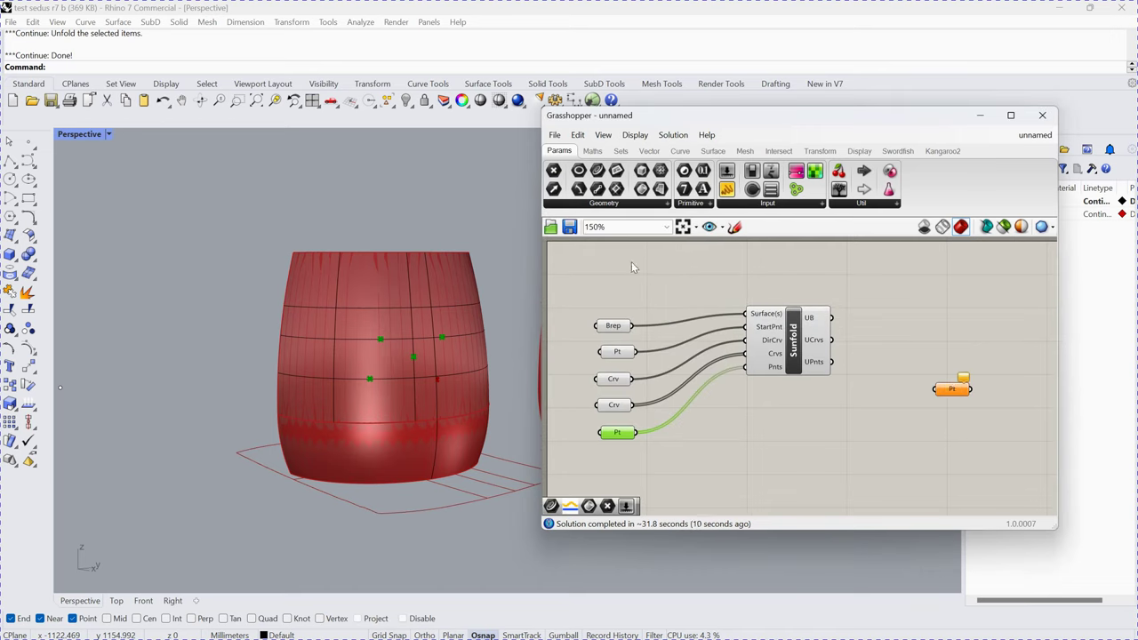
click(603, 204)
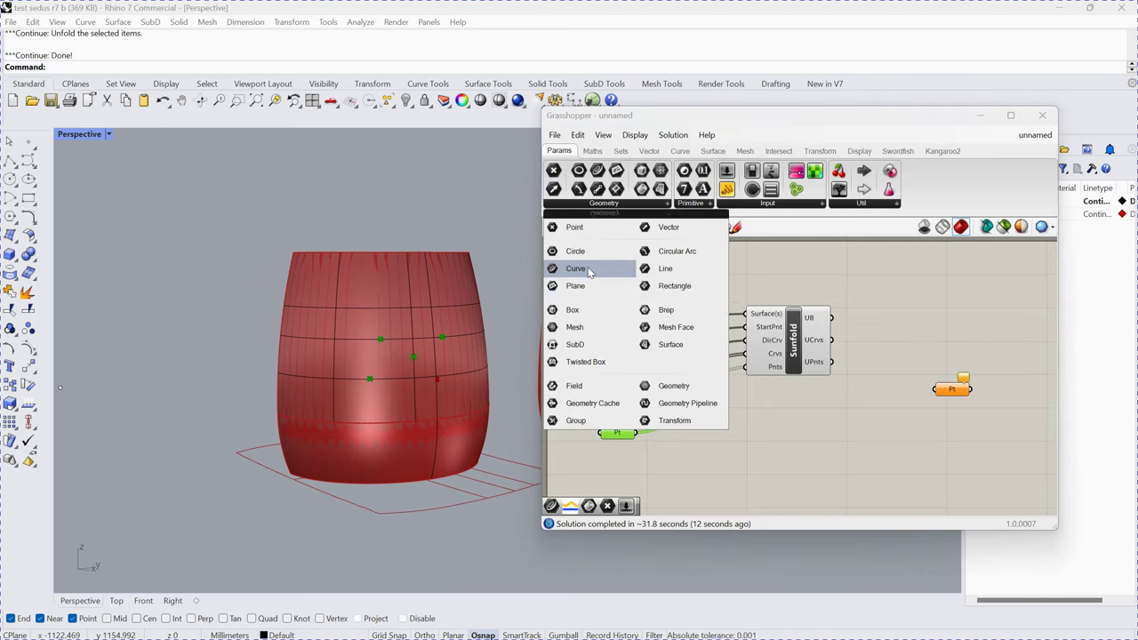
drag(592, 274, 943, 347)
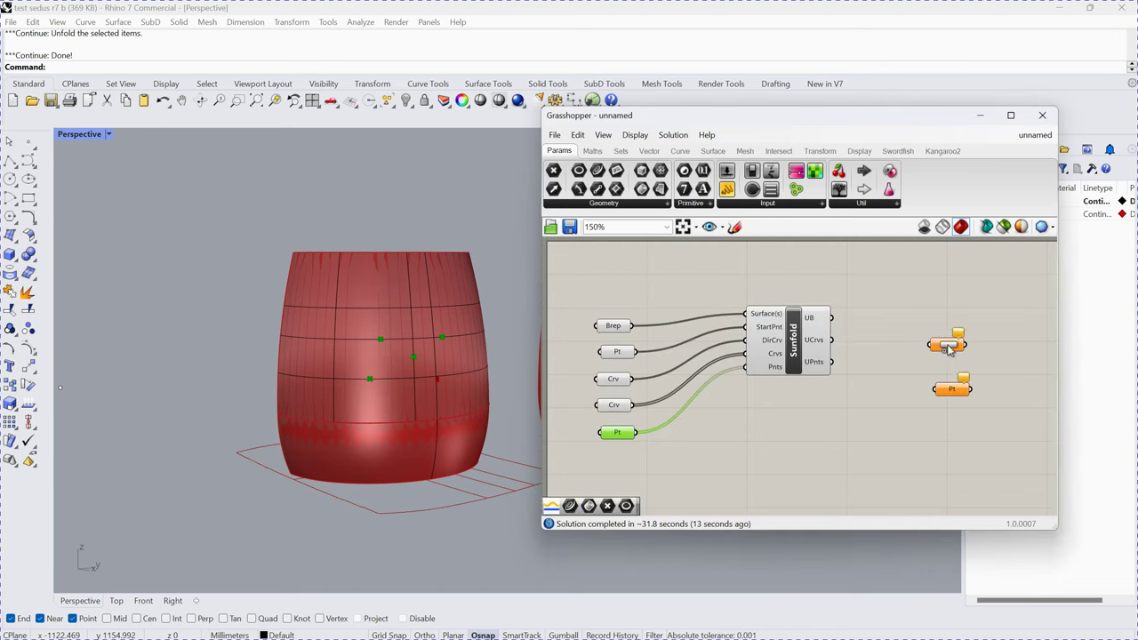
click(570, 204)
drag(576, 268, 947, 305)
Wire Sunfold's UB and UCrvs outputs to the two Crv parameters and UPnts to Pt.
drag(833, 317, 932, 313)
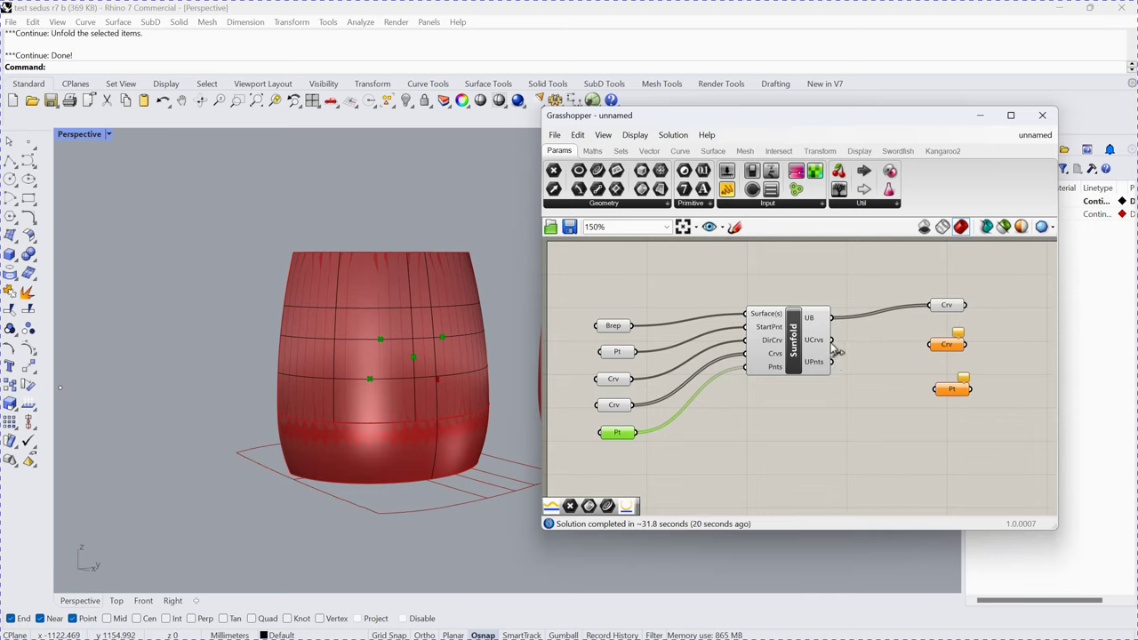
drag(833, 340, 929, 347)
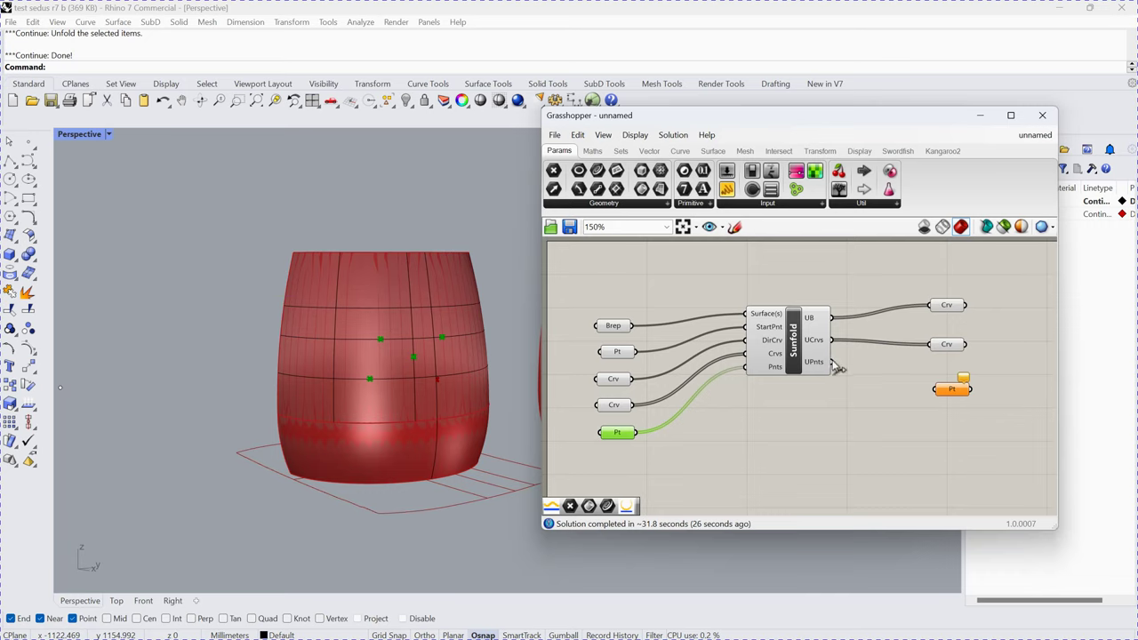
drag(834, 363, 945, 388)
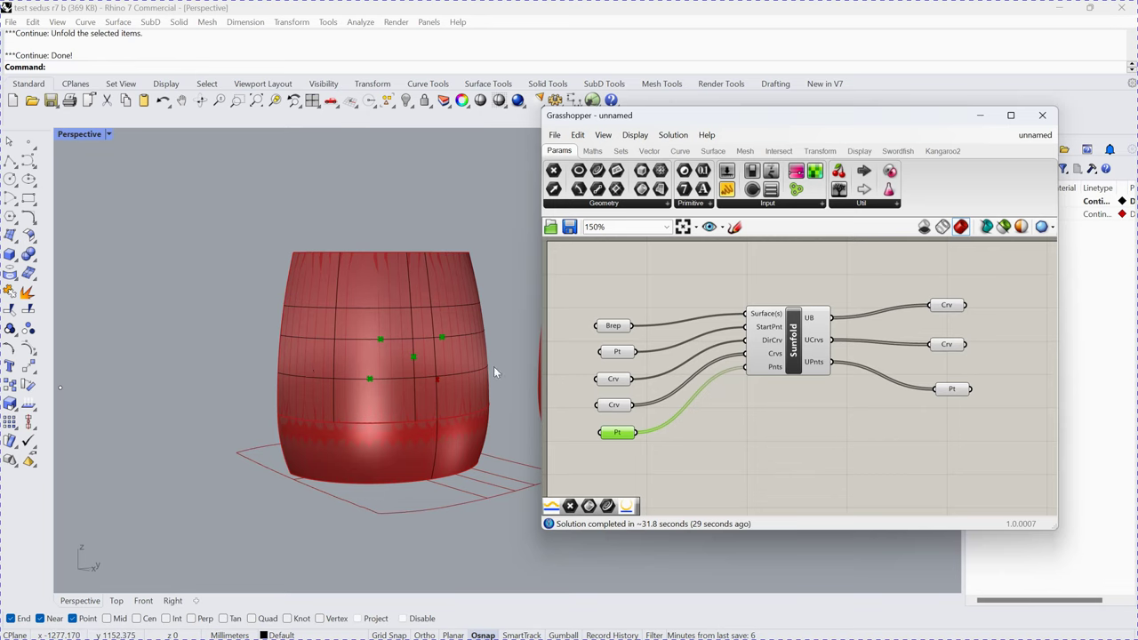
right_drag(494, 366, 486, 345)
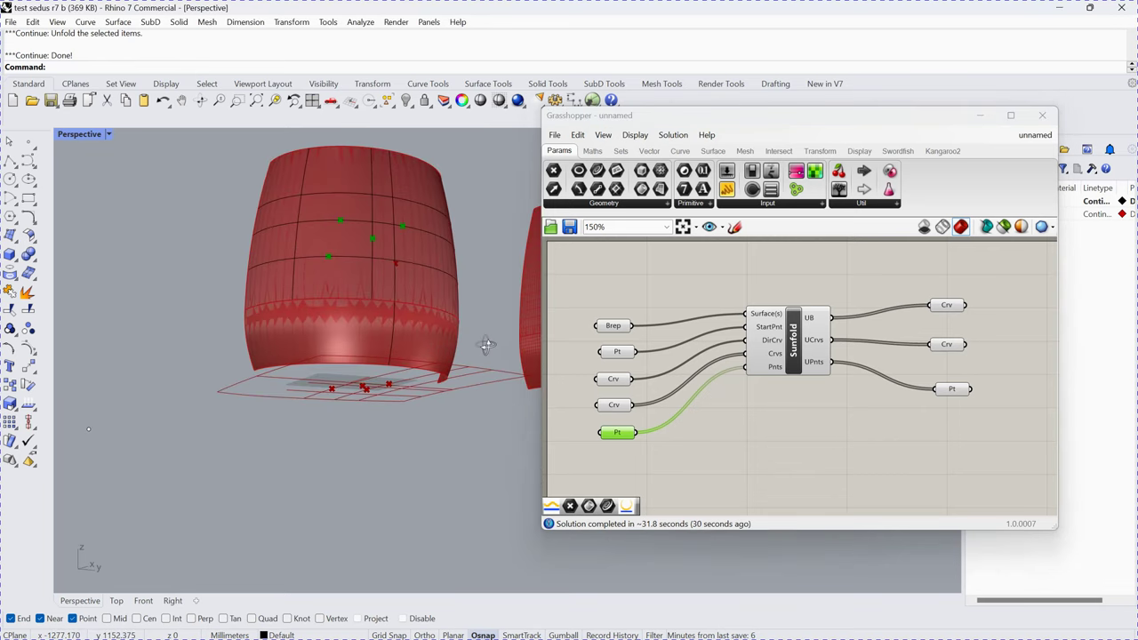
click(954, 392)
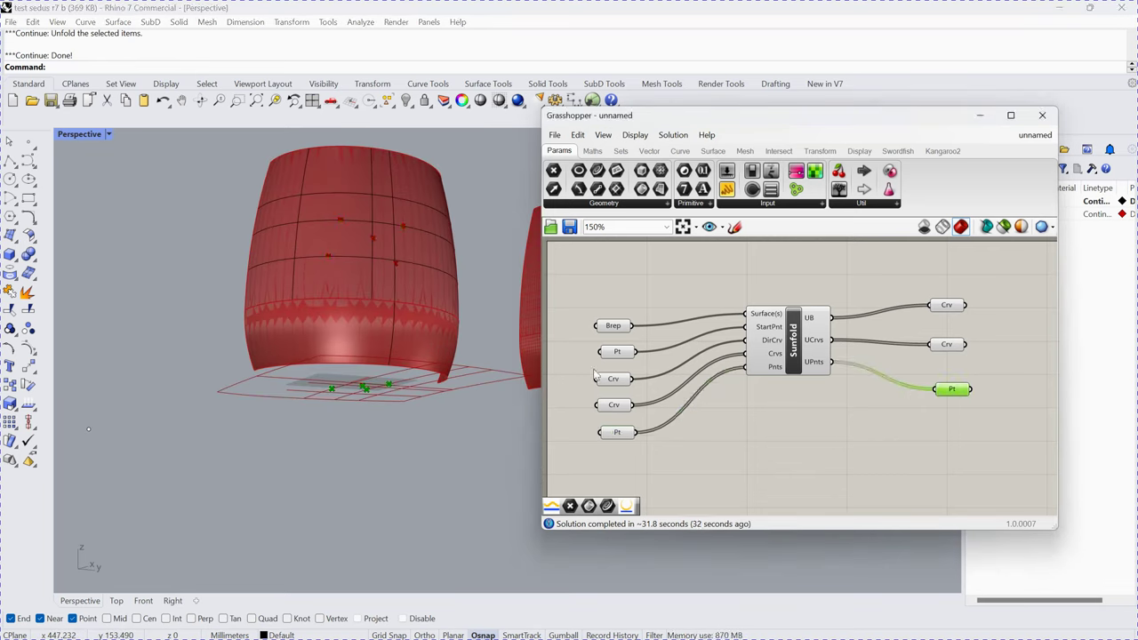
click(950, 347)
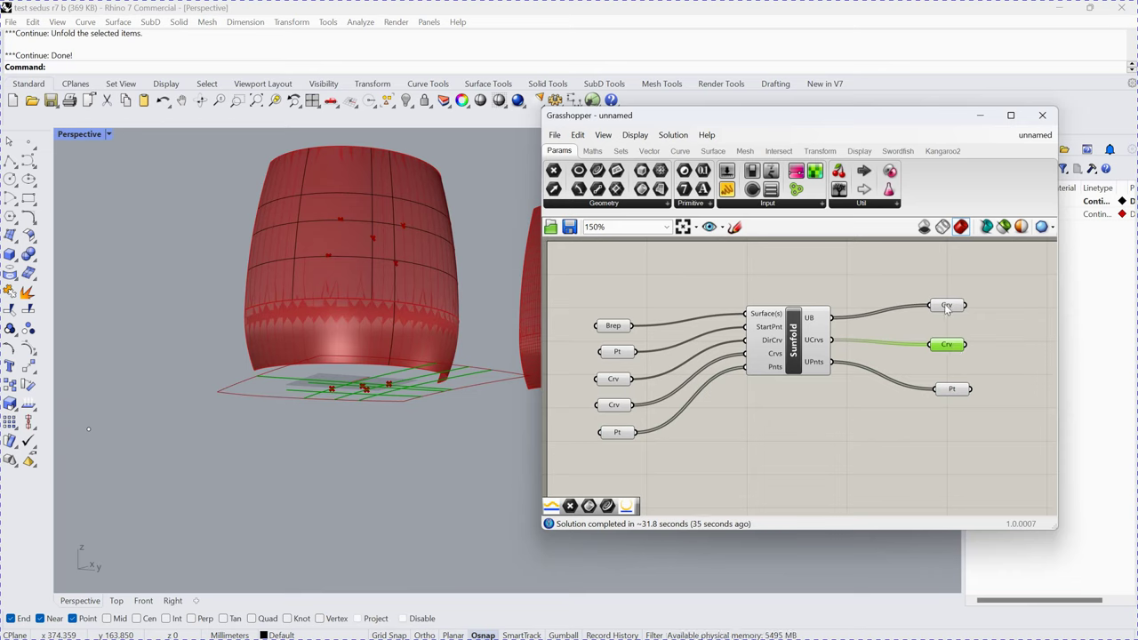
click(948, 307)
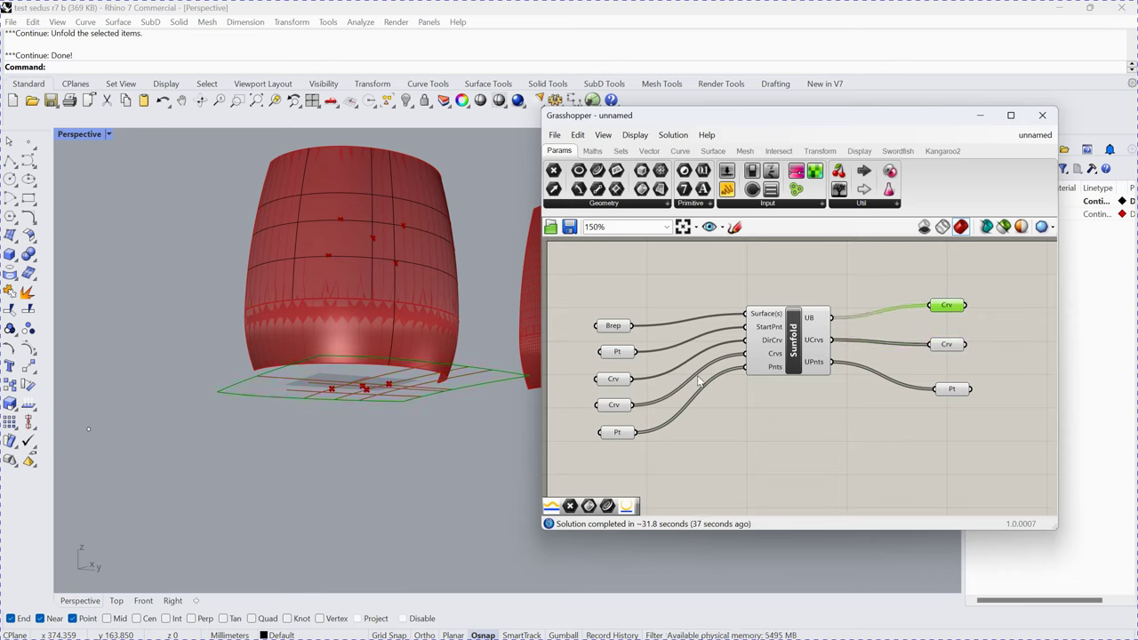